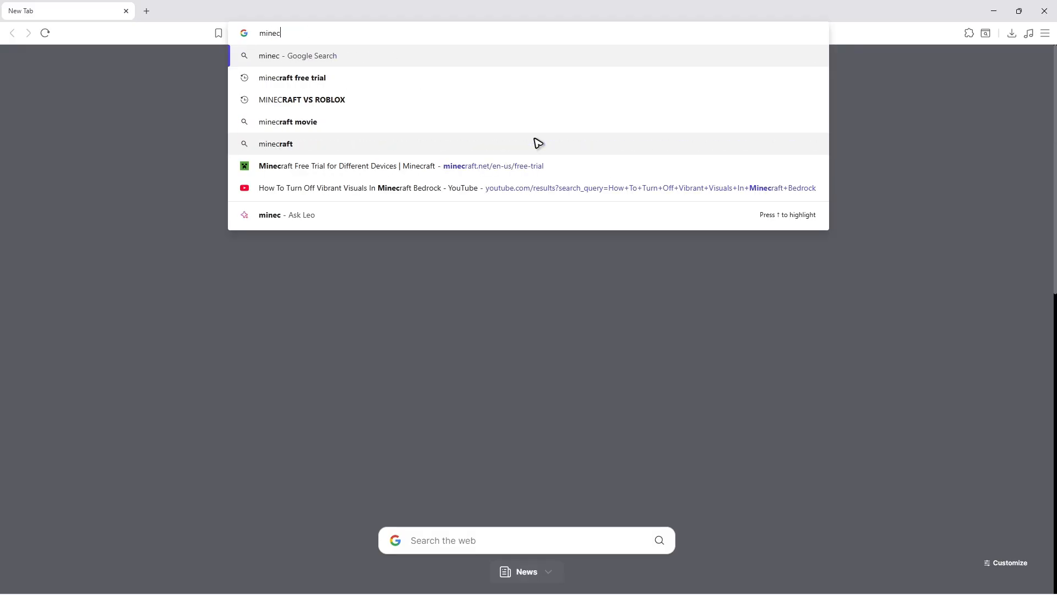
Step: Search the web for "minecraft sodium" and open the CurseForge page of the Sodium mod
{"action": "type", "text": "um"}
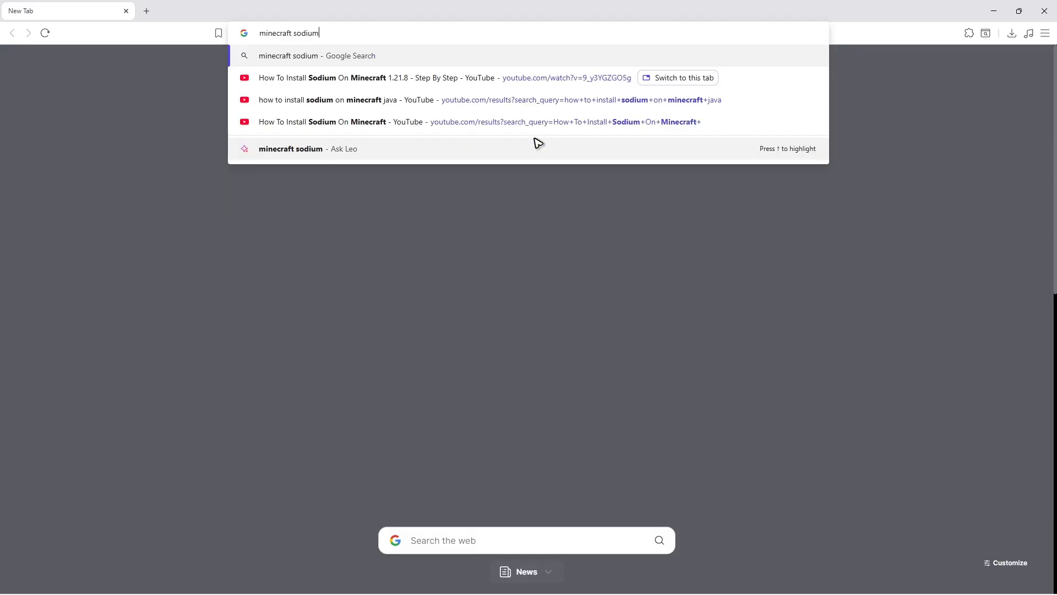
{"action": "key", "text": "Return"}
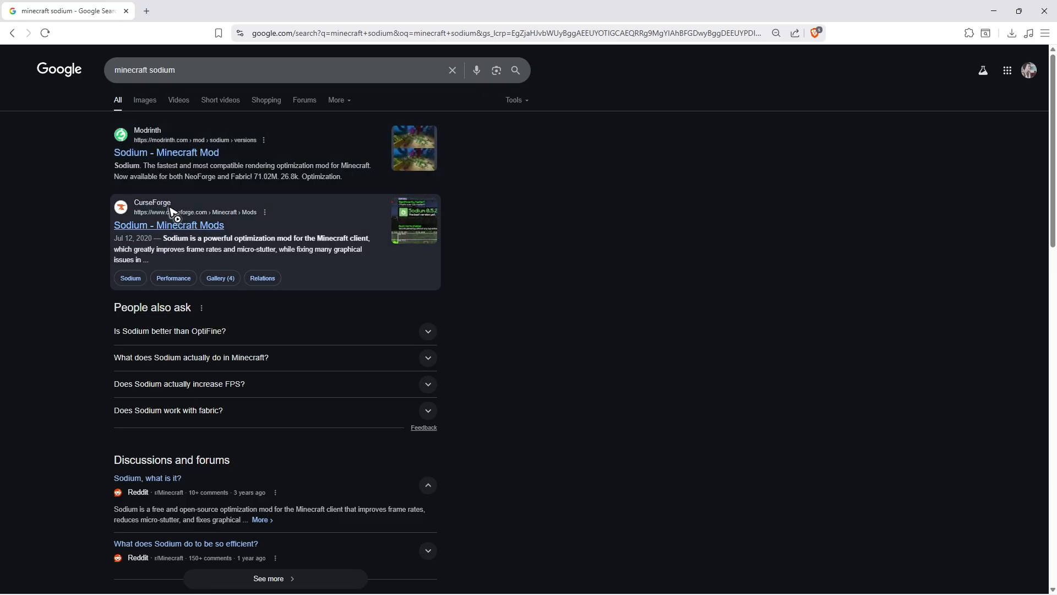
{"action": "left_click", "coordinate": [186, 224]}
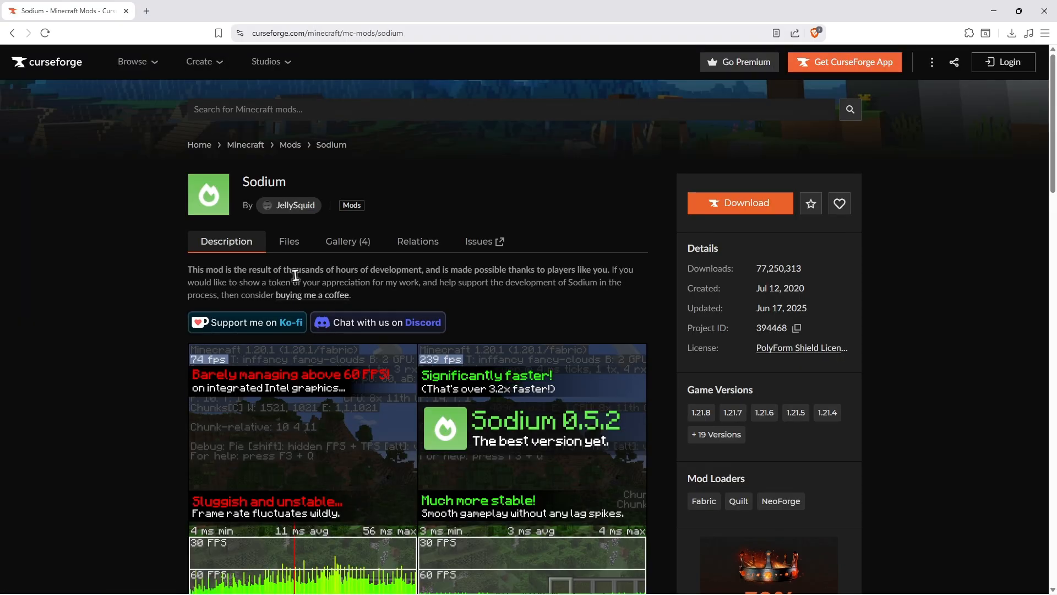
Step: Download the Sodium 0.6.13 for Fabric file for game version 1.21.8 and save it to the Desktop
{"action": "left_click", "coordinate": [291, 245]}
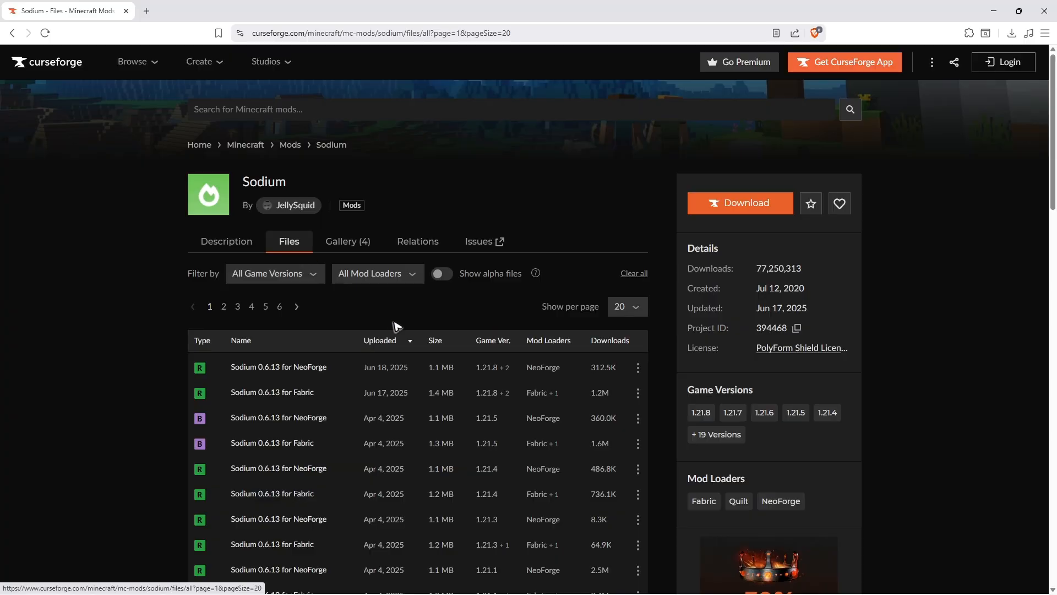
{"action": "scroll", "coordinate": [395, 326], "scroll_direction": "down", "scroll_amount": 2}
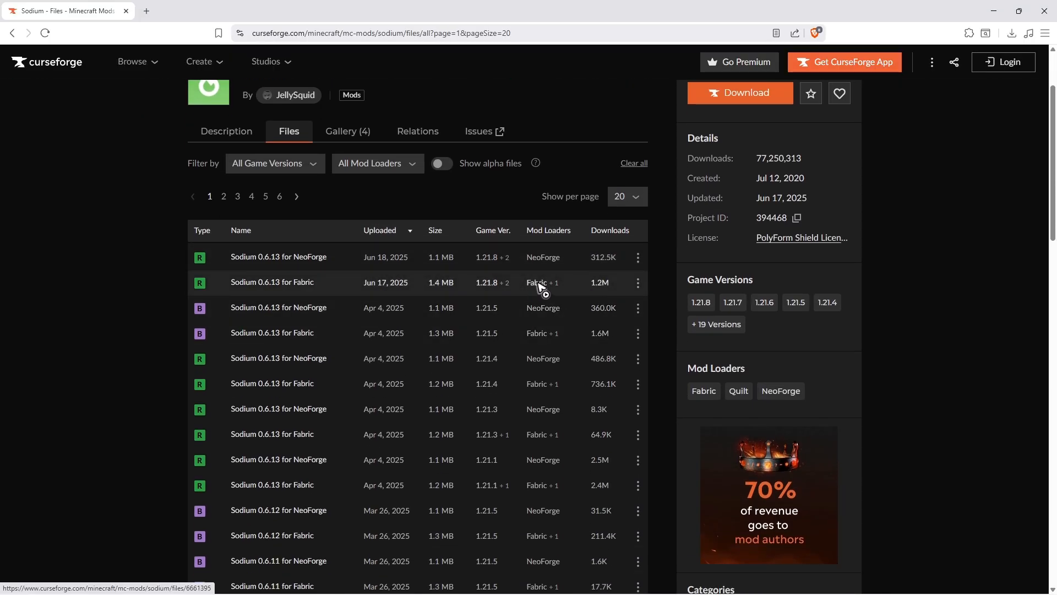
{"action": "left_click", "coordinate": [638, 283]}
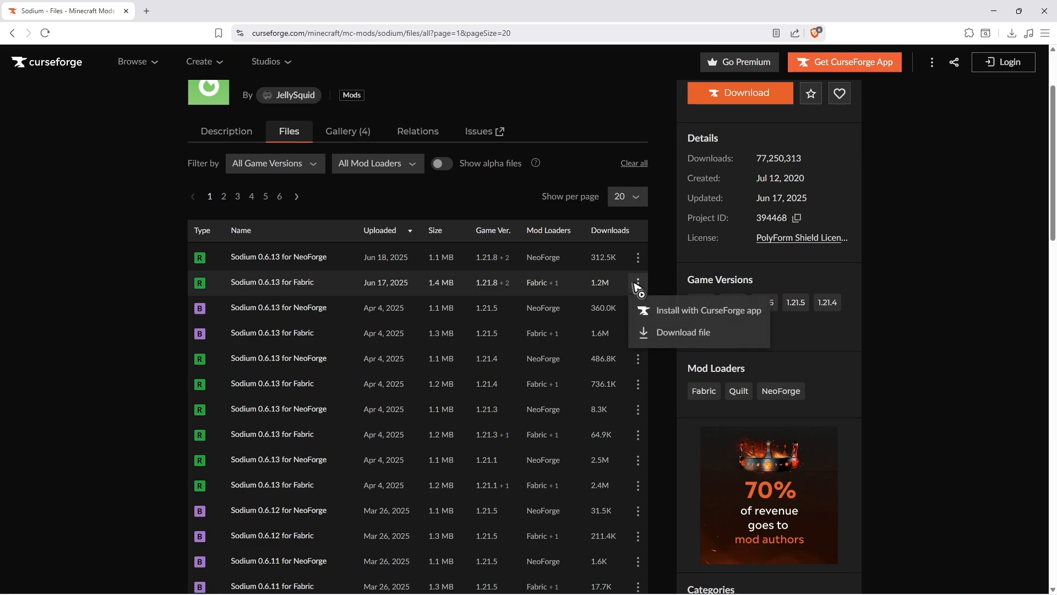
{"action": "left_click", "coordinate": [675, 332]}
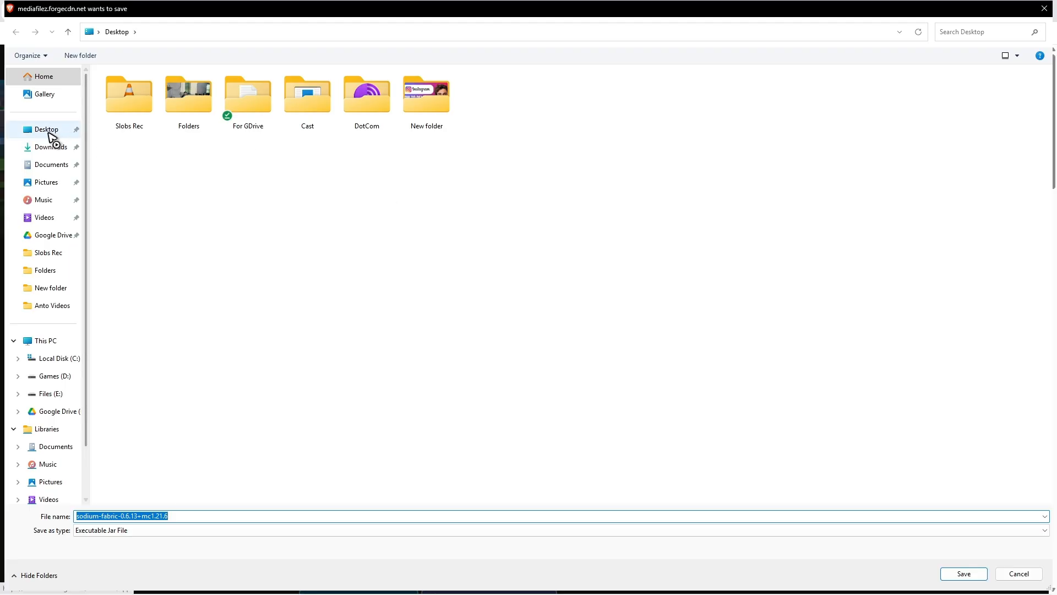
{"action": "left_click", "coordinate": [48, 131]}
{"action": "left_click", "coordinate": [964, 573]}
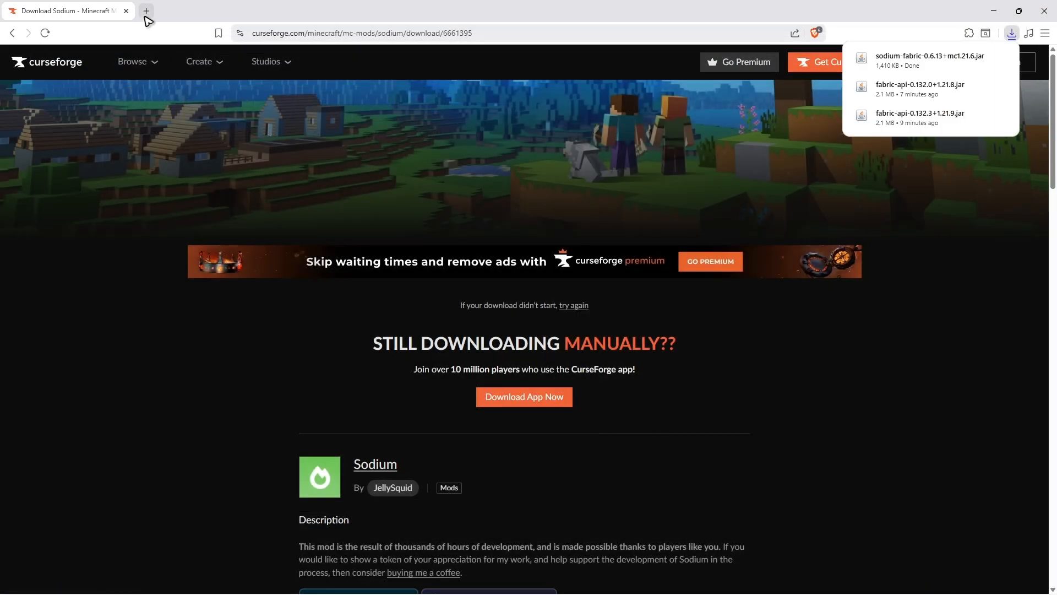
Step: Search for "minecraft fabric" in a new browser tab and open the Fabric website
{"action": "left_click", "coordinate": [146, 12]}
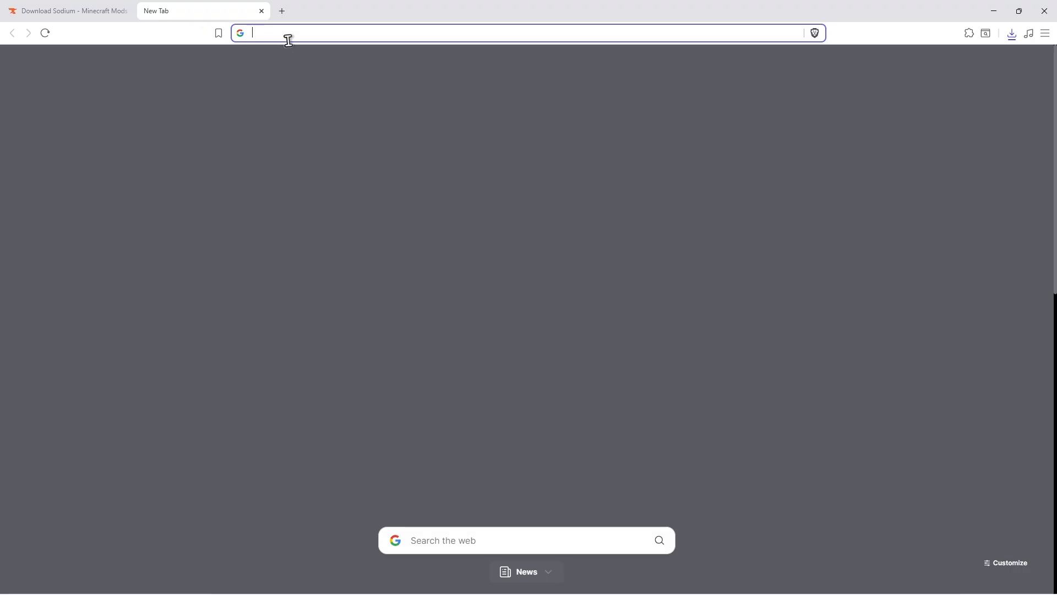
{"action": "type", "text": "minecraft fa"}
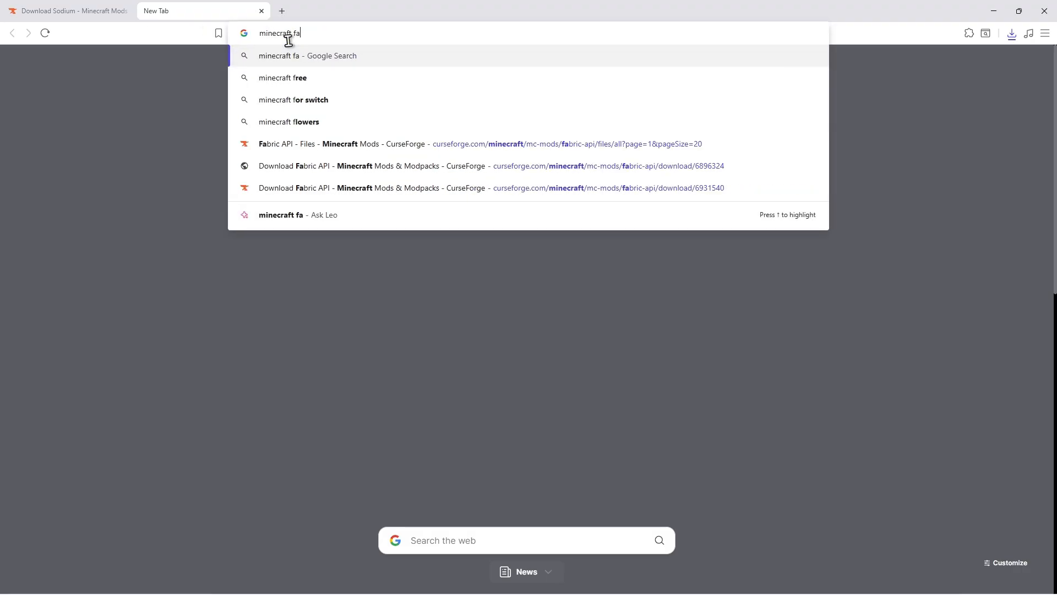
{"action": "type", "text": "bric"}
{"action": "key", "text": "Return"}
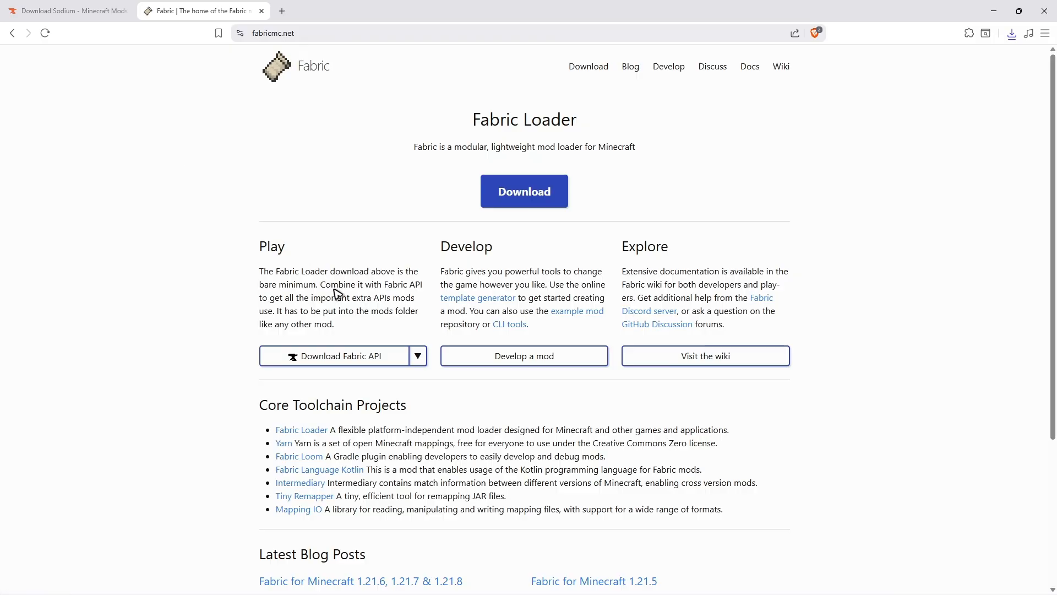
Step: Download the Fabric installer for Windows to the Desktop and return to the full-size browser window
{"action": "left_click", "coordinate": [538, 194]}
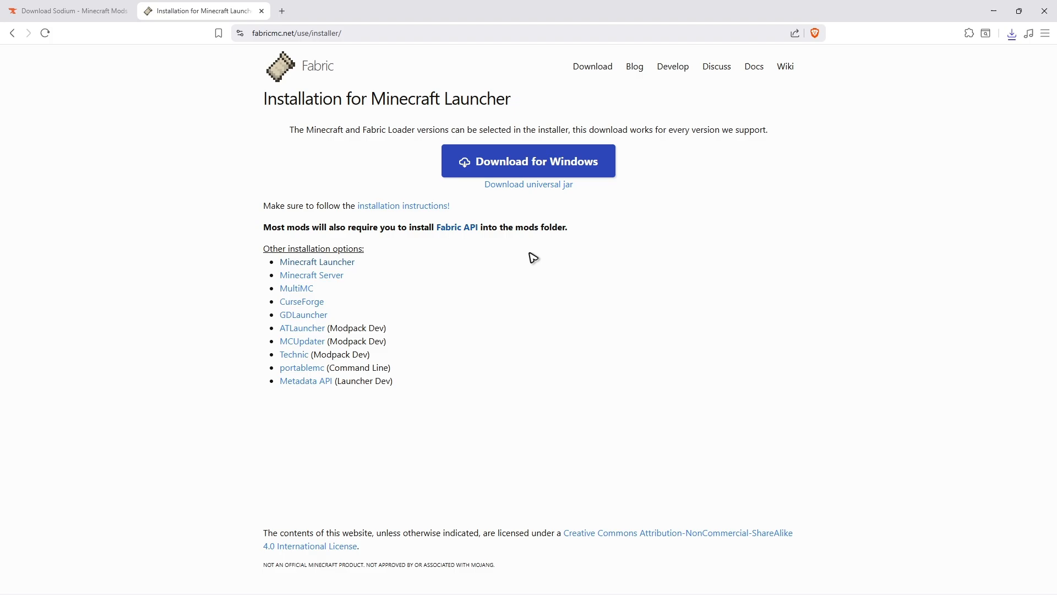
{"action": "left_click", "coordinate": [538, 165]}
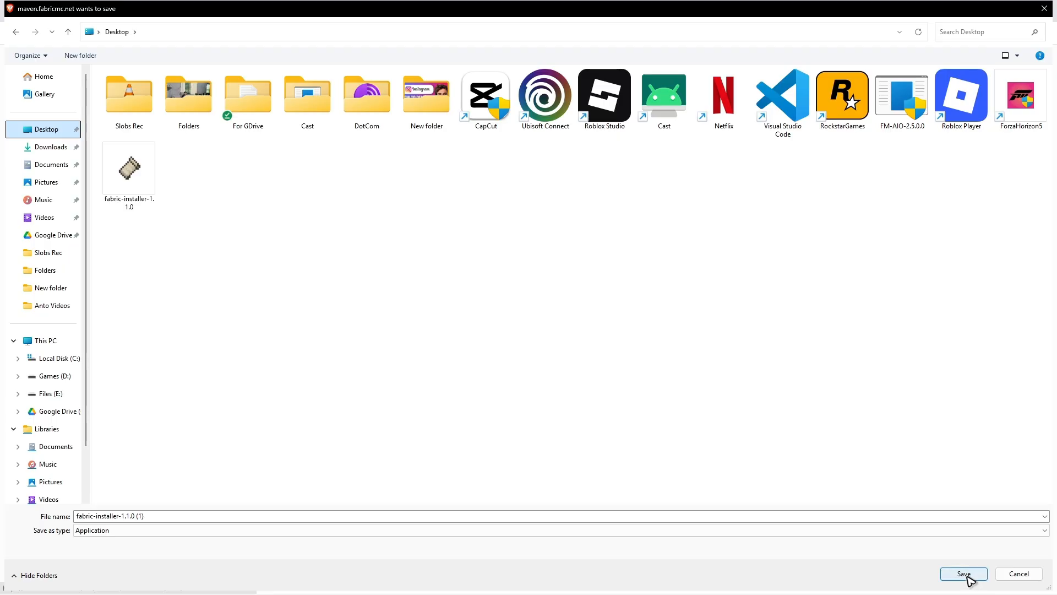
{"action": "left_click", "coordinate": [1044, 8]}
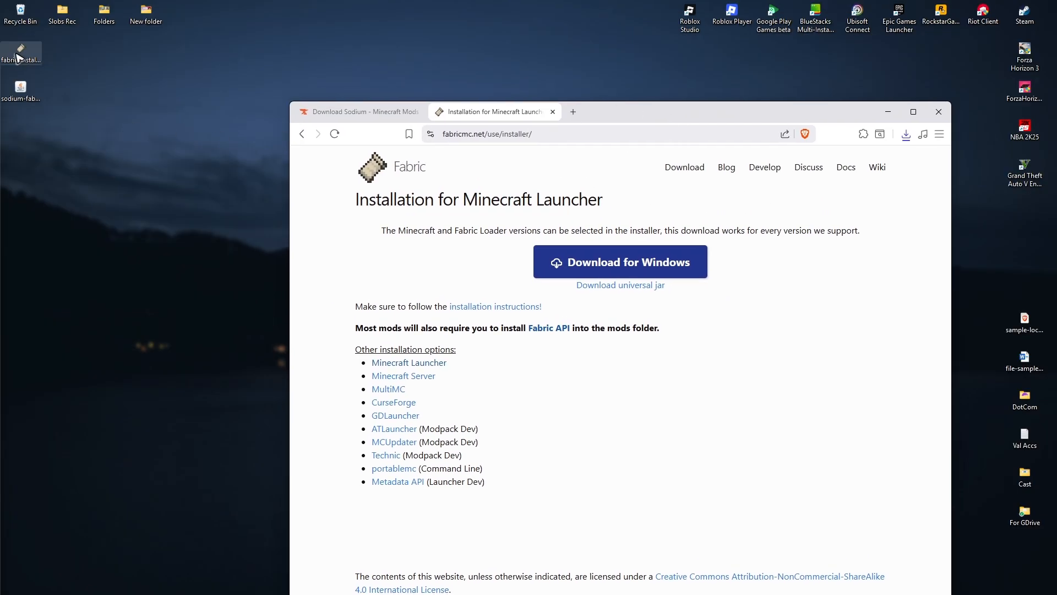
{"action": "double_click", "coordinate": [771, 119]}
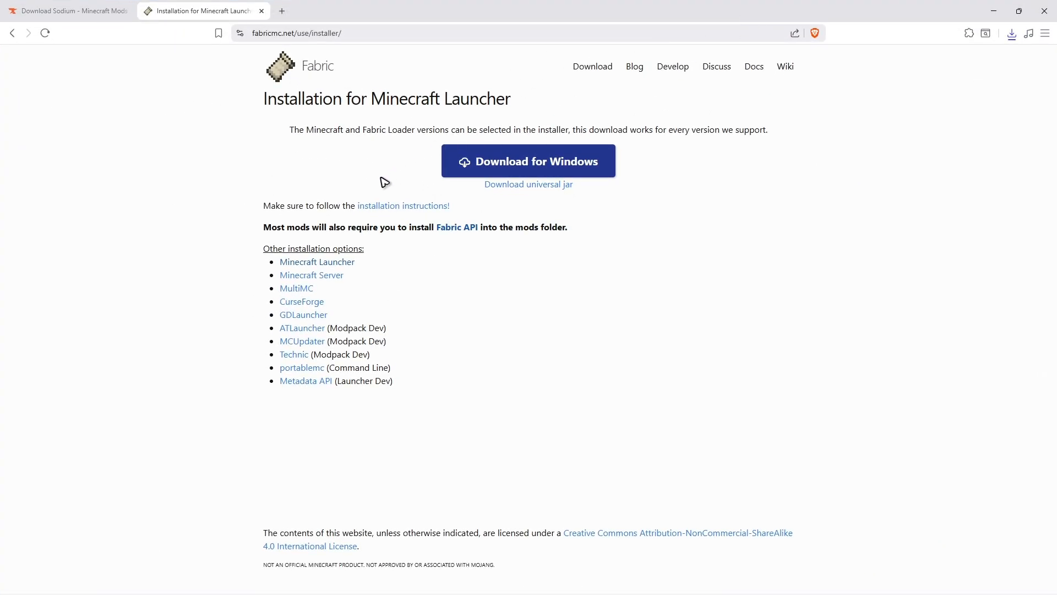
Step: Open the Fabric API file list on CurseForge and compare its game versions with the Sodium file list
{"action": "left_click", "coordinate": [457, 230]}
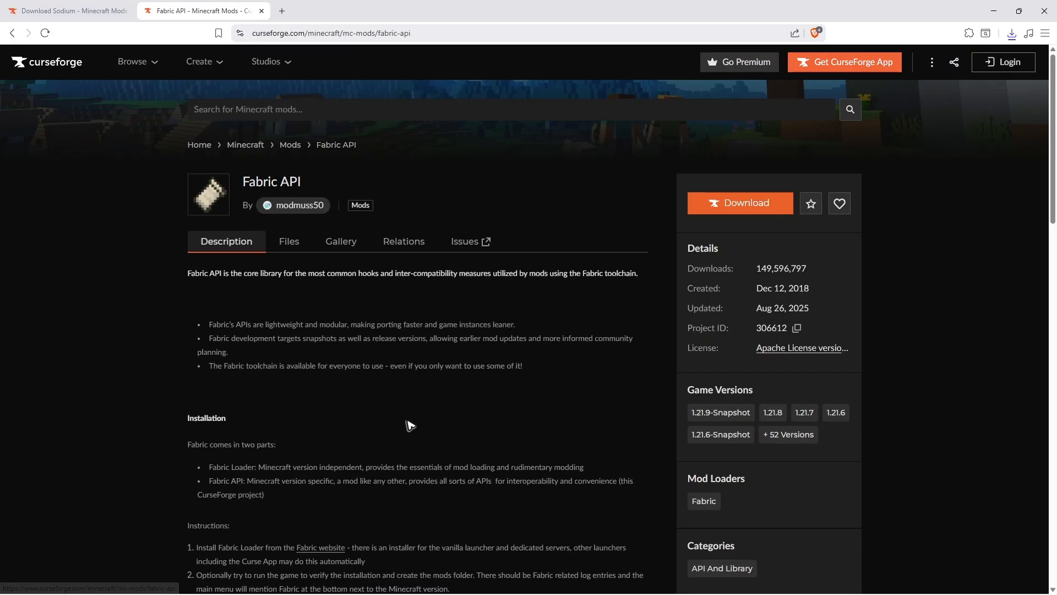
{"action": "left_click", "coordinate": [293, 243]}
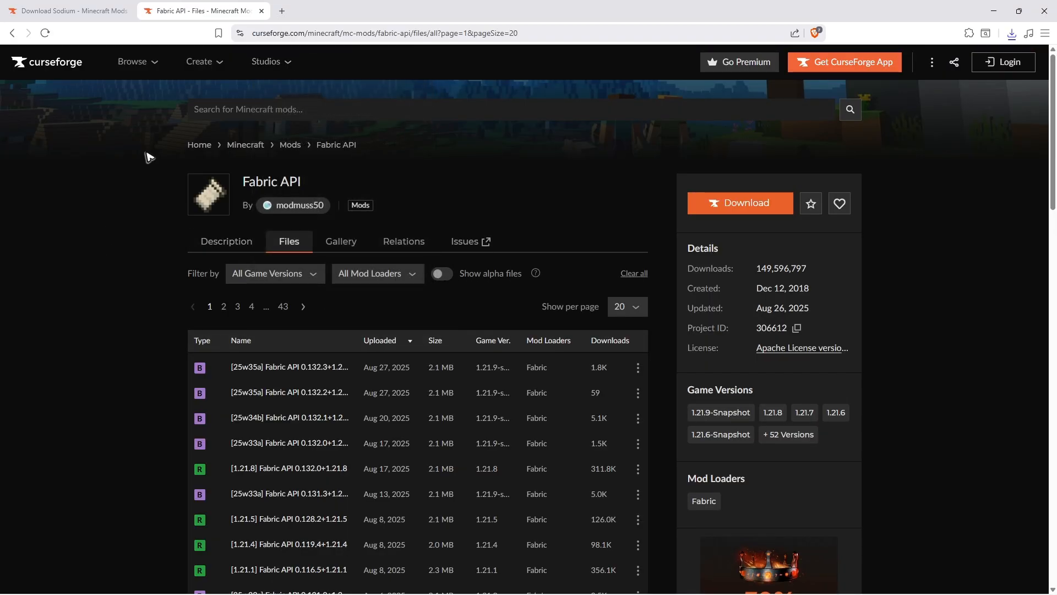
{"action": "left_click", "coordinate": [83, 10]}
{"action": "left_click", "coordinate": [12, 33]}
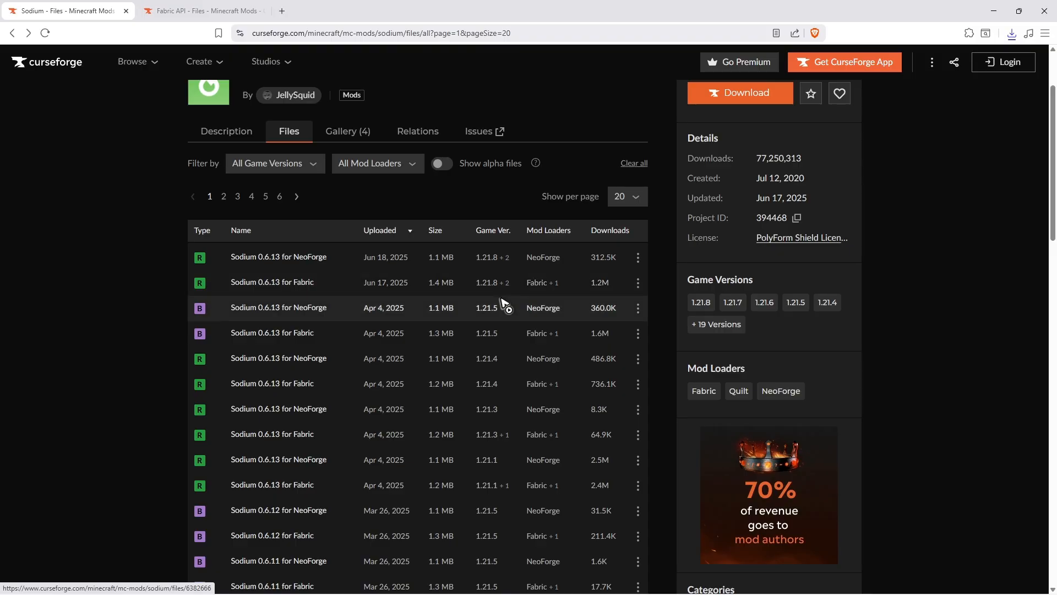
{"action": "key", "text": "ctrl+Tab"}
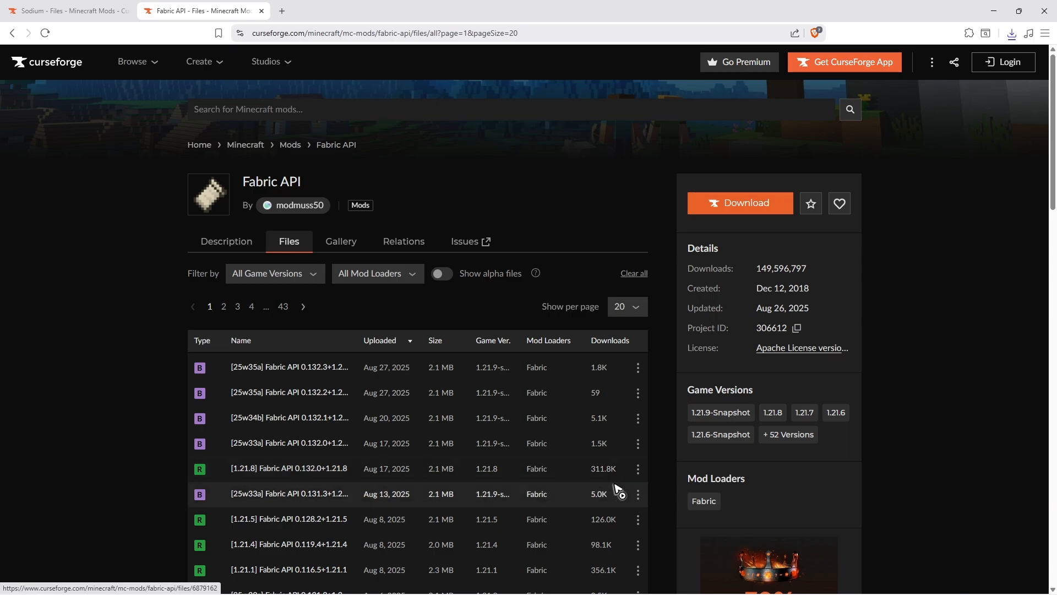
Step: Download the Fabric API 0.132.0+1.21.8 file and save it to the Desktop
{"action": "left_click", "coordinate": [637, 469]}
{"action": "left_click", "coordinate": [685, 519]}
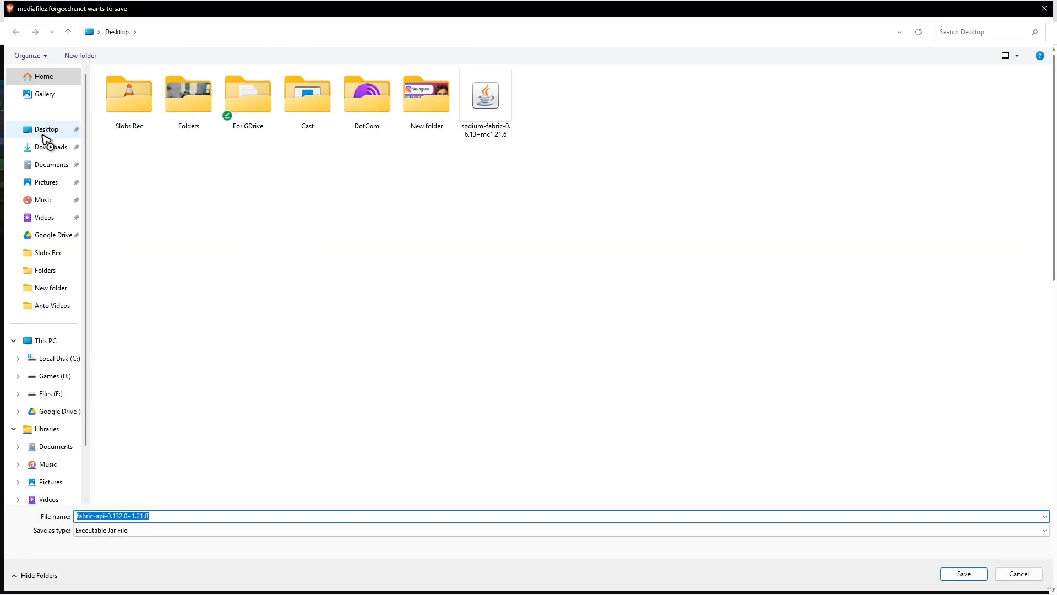
{"action": "left_click", "coordinate": [43, 133]}
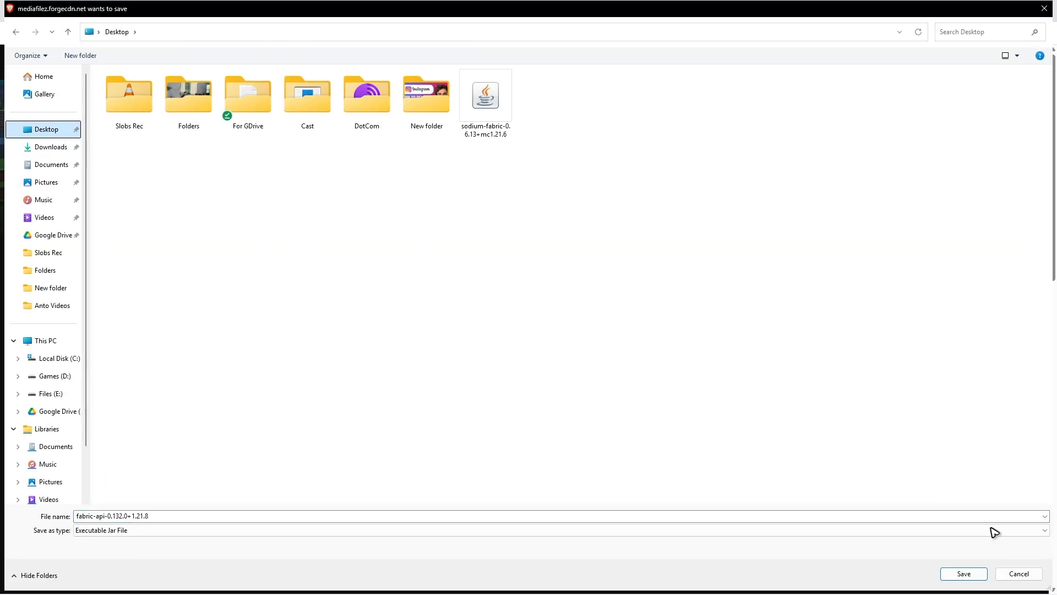
{"action": "left_click", "coordinate": [963, 573]}
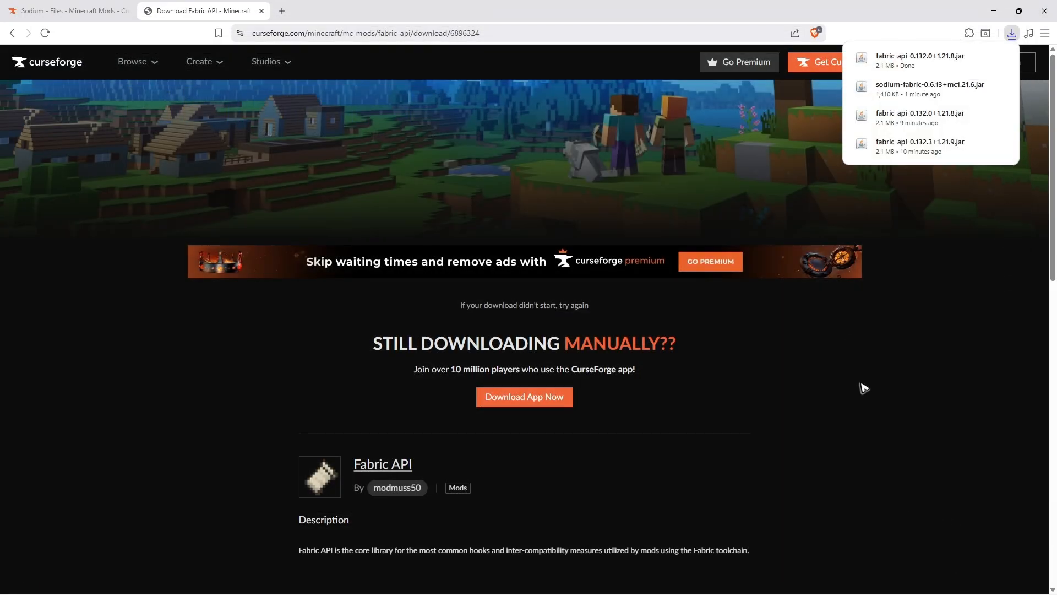
Step: Close the browser and group the Fabric installer, Sodium and Fabric API files together on the desktop
{"action": "left_click", "coordinate": [1044, 10]}
{"action": "left_click", "coordinate": [537, 139]}
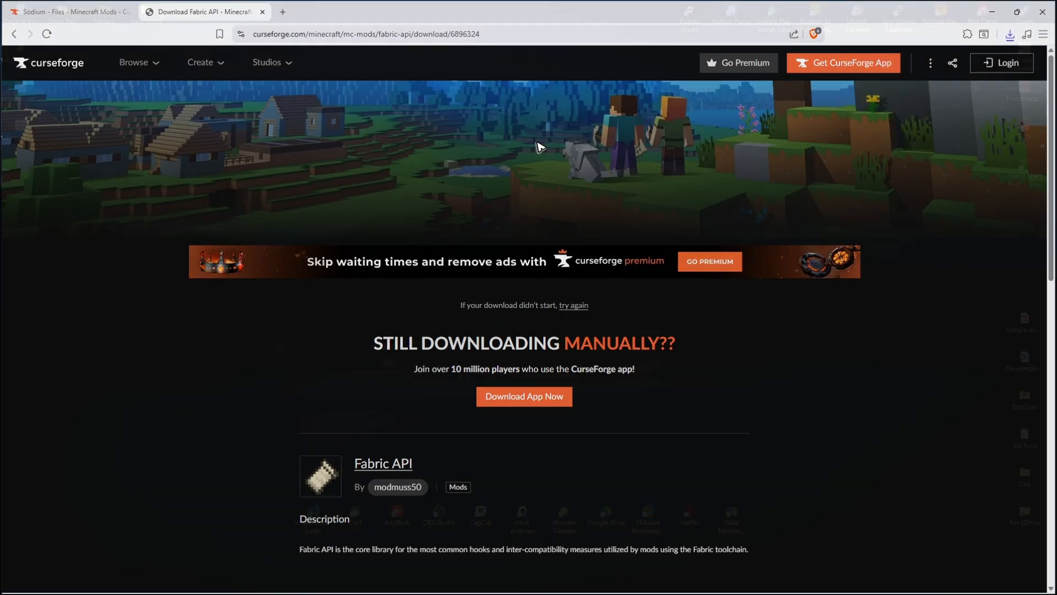
{"action": "left_click_drag", "start_coordinate": [21, 52], "coordinate": [182, 71]}
{"action": "left_click_drag", "start_coordinate": [136, 234], "coordinate": [33, 91]}
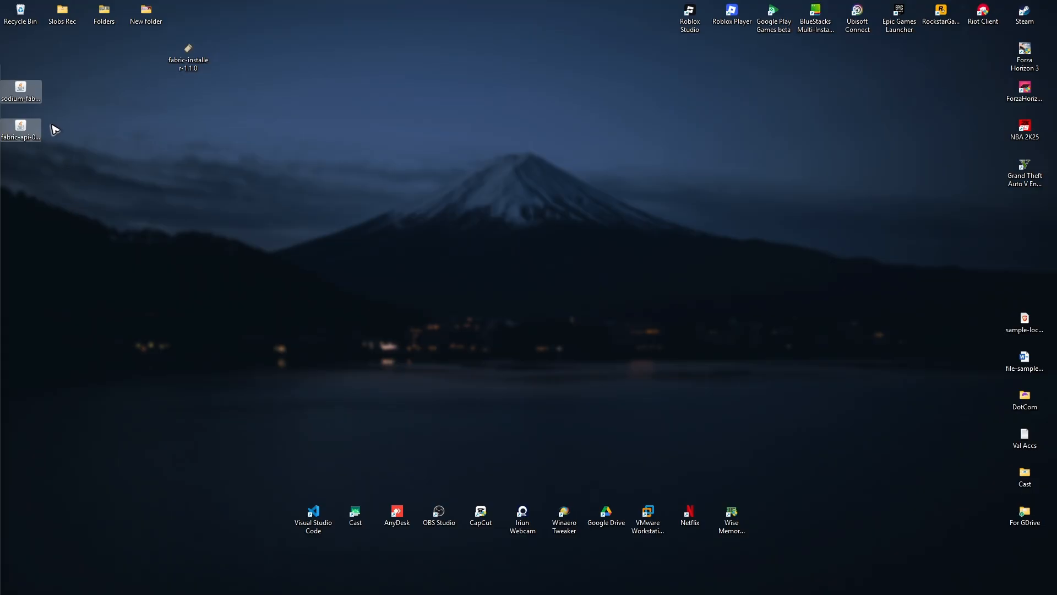
{"action": "left_click_drag", "start_coordinate": [22, 127], "coordinate": [231, 165]}
{"action": "left_click_drag", "start_coordinate": [182, 55], "coordinate": [237, 95]}
Step: Run the Fabric installer, install the client loader for Minecraft version 1.21.8, and close the installer
{"action": "double_click", "coordinate": [236, 100]}
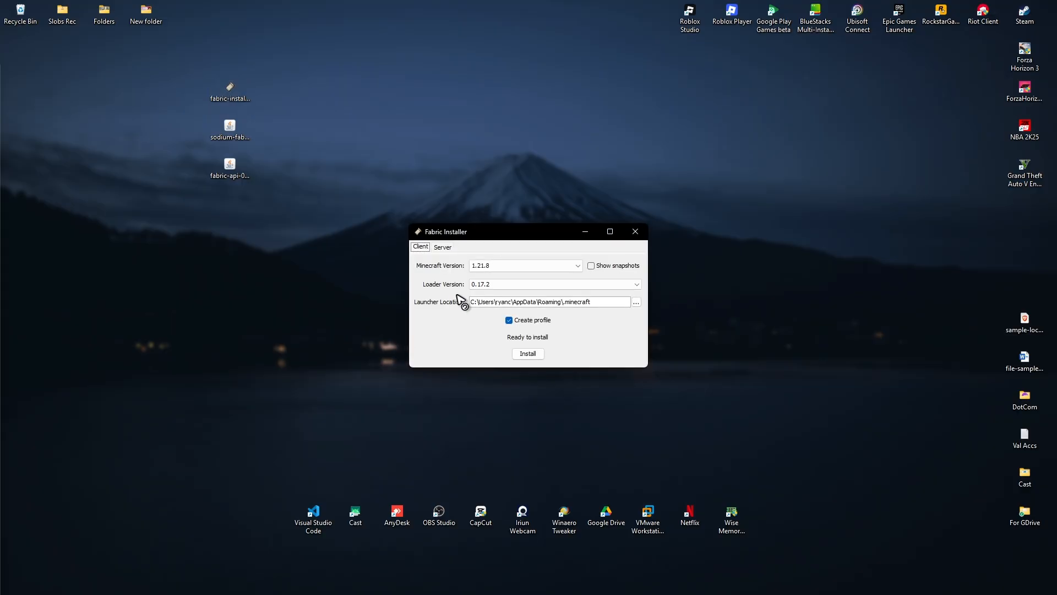
{"action": "left_click", "coordinate": [513, 265]}
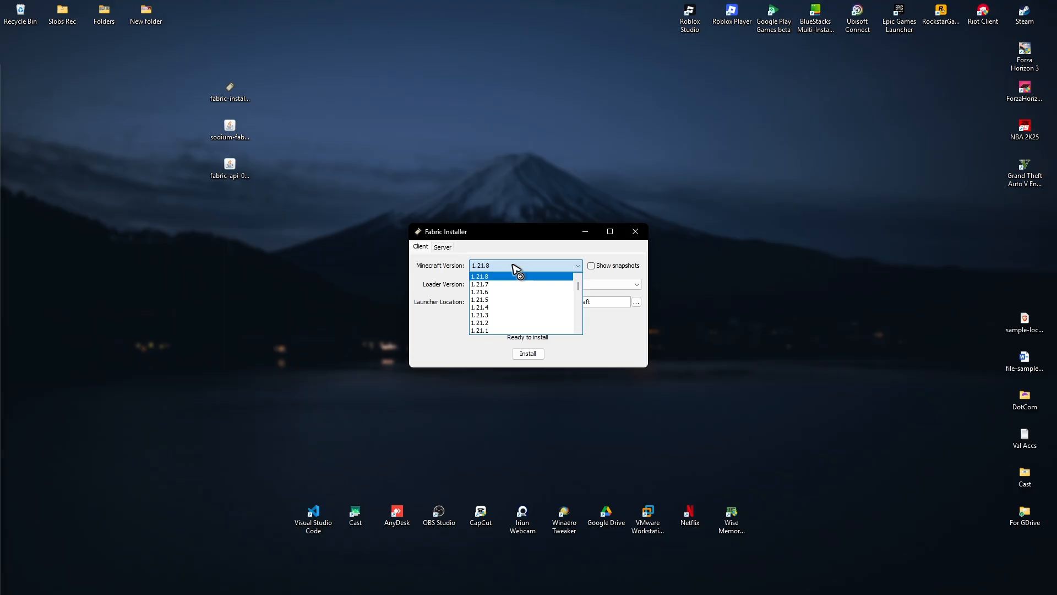
{"action": "left_click", "coordinate": [487, 277]}
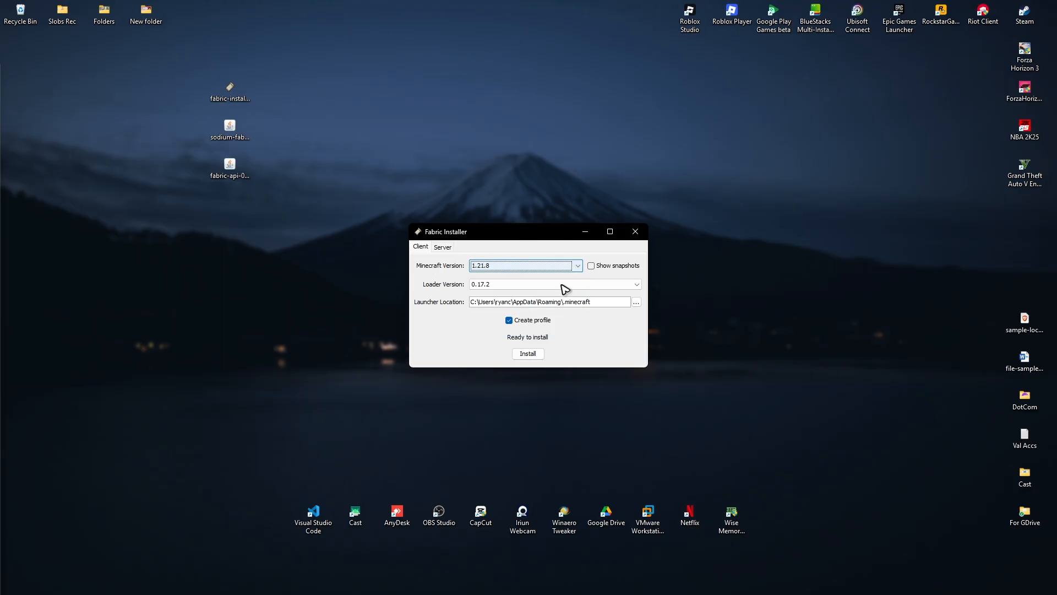
{"action": "left_click", "coordinate": [532, 357]}
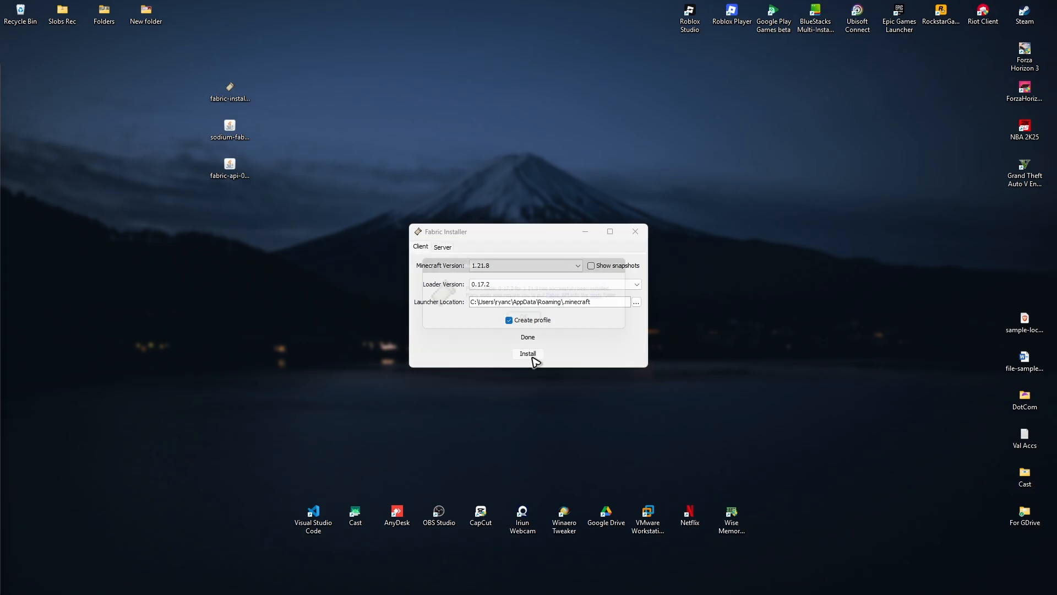
{"action": "left_click", "coordinate": [521, 319]}
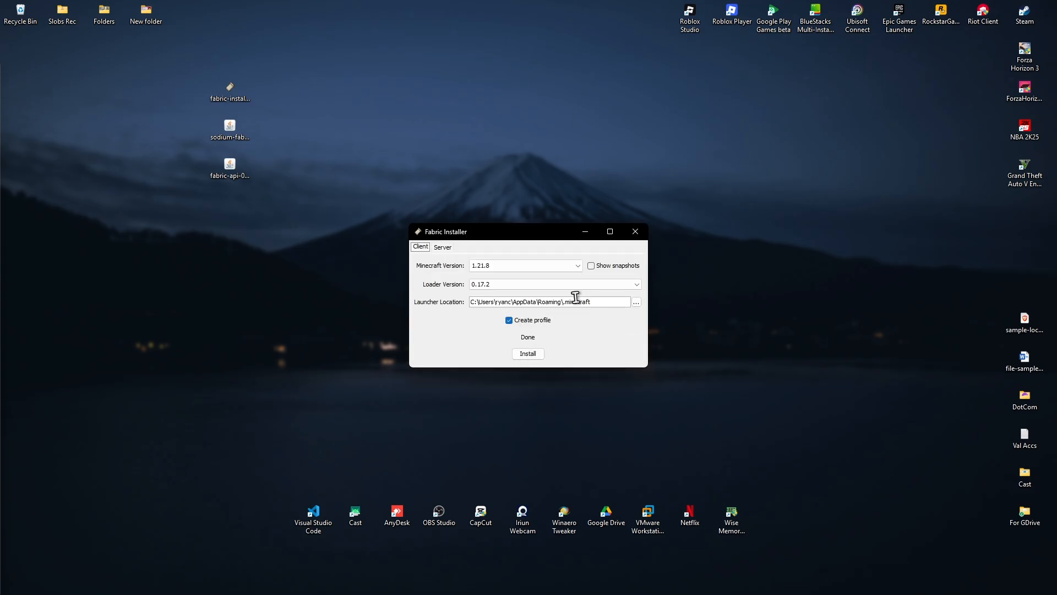
{"action": "left_click", "coordinate": [635, 231]}
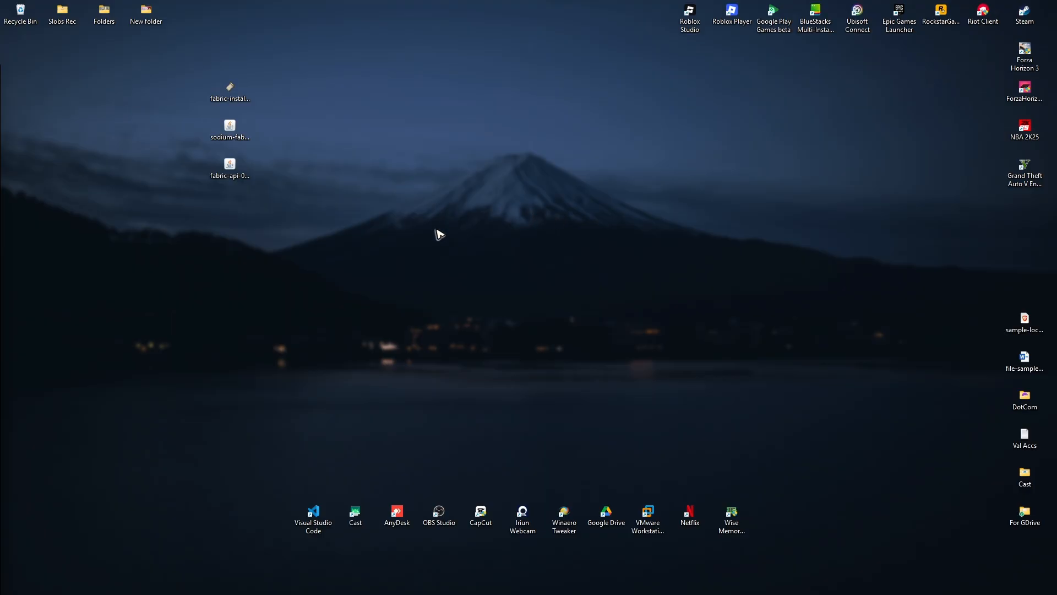
Step: Switch to the Minecraft Launcher and open the game folder of the fabric-loader-1.21.8 Java Edition installation
{"action": "left_click", "coordinate": [414, 584]}
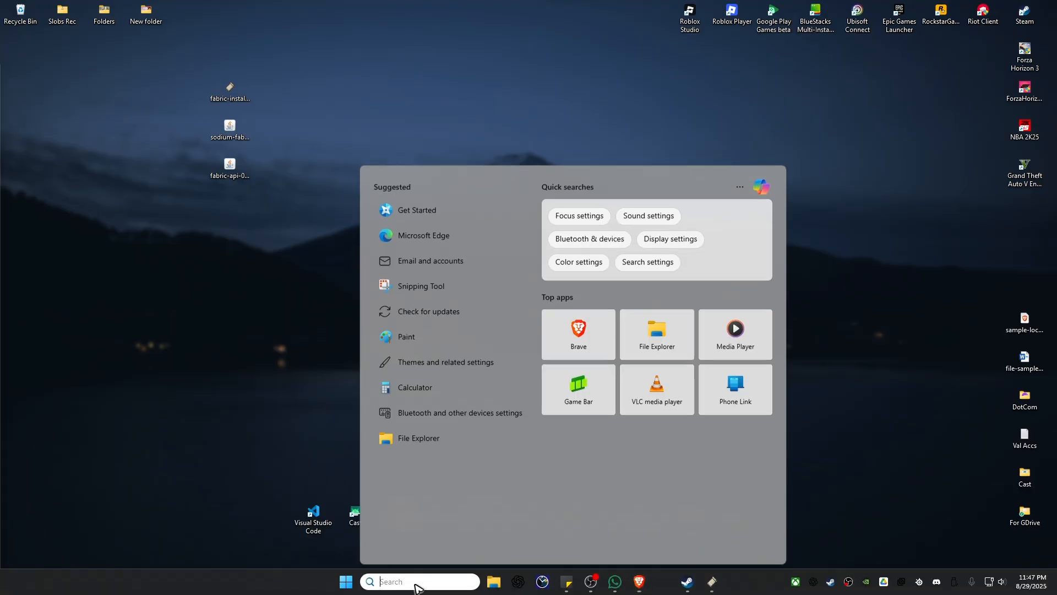
{"action": "left_click", "coordinate": [656, 583]}
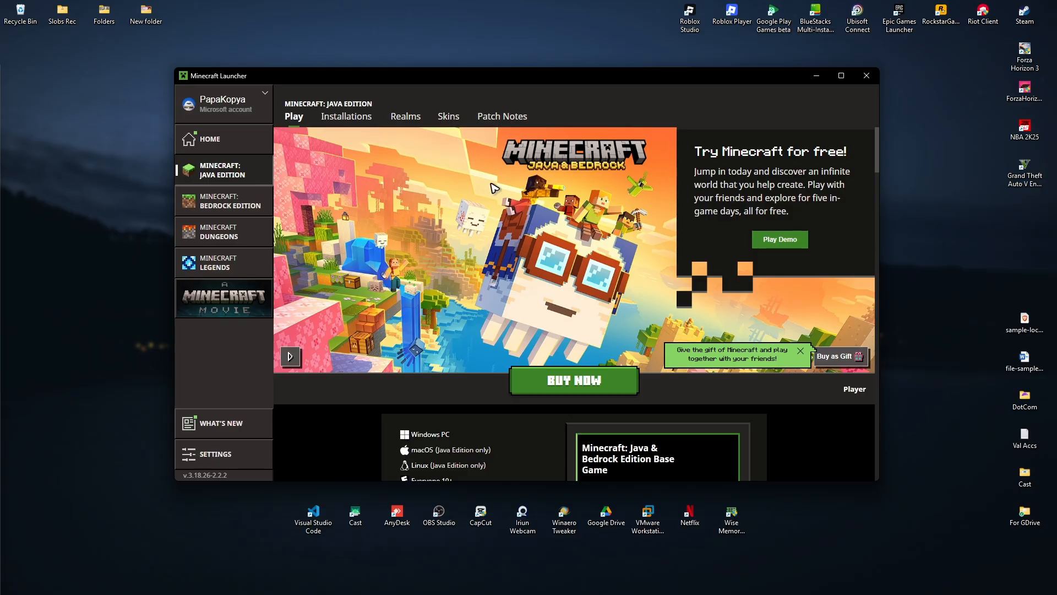
{"action": "left_click", "coordinate": [344, 117]}
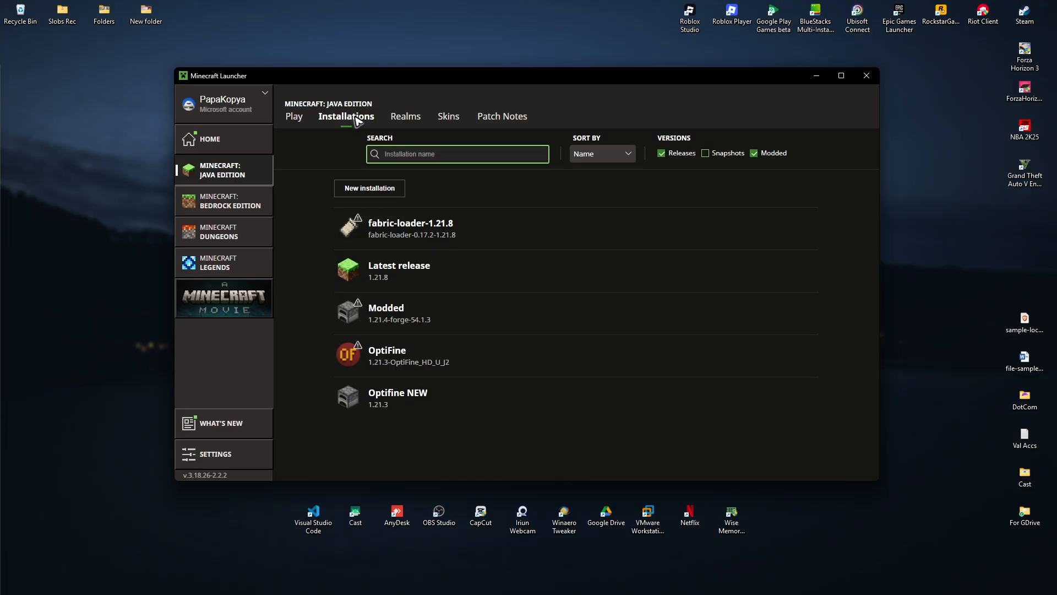
{"action": "mouse_move", "coordinate": [417, 237]}
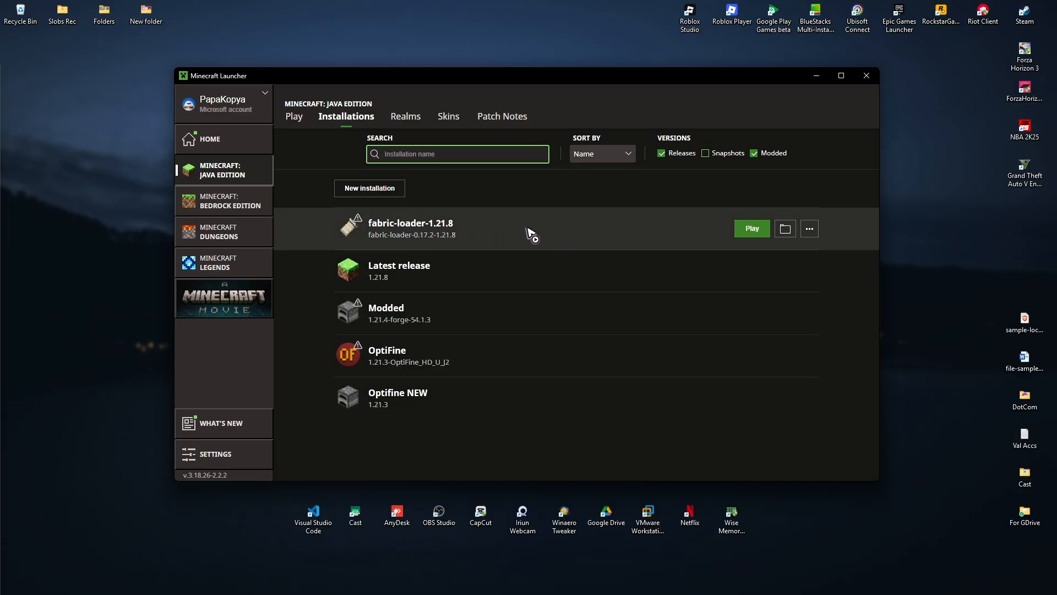
{"action": "left_click", "coordinate": [786, 229]}
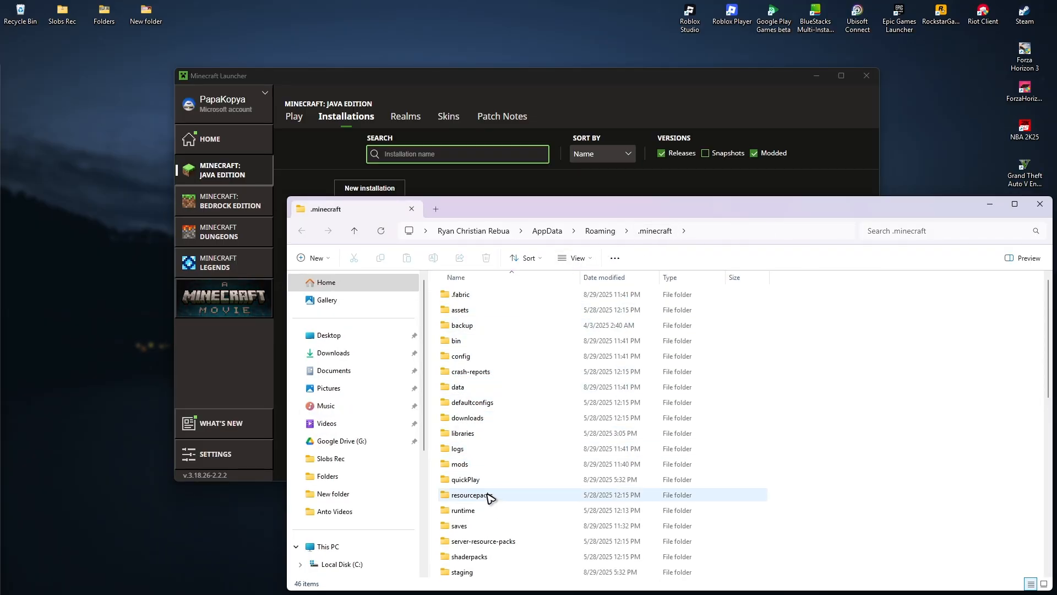
{"action": "left_click", "coordinate": [461, 464]}
{"action": "left_click_drag", "start_coordinate": [646, 214], "coordinate": [582, 134]}
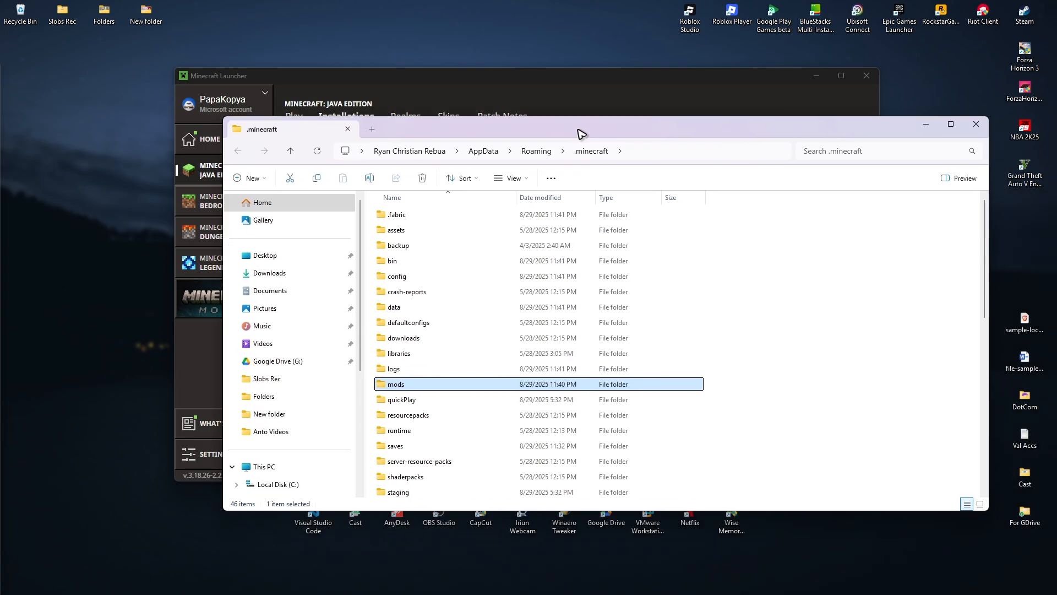
{"action": "right_click", "coordinate": [770, 439]}
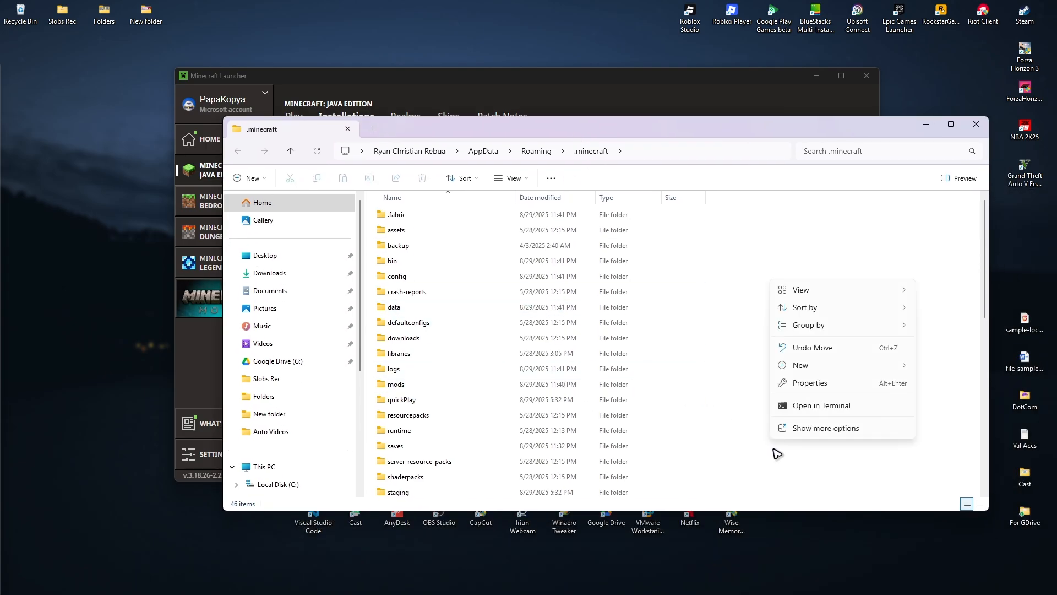
{"action": "mouse_move", "coordinate": [808, 366]}
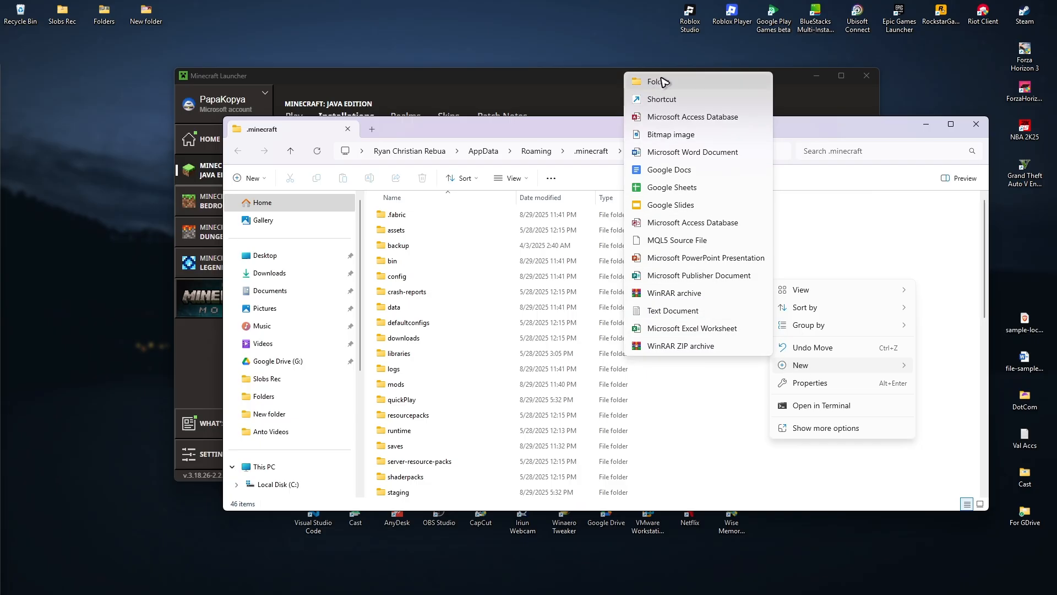
{"action": "left_click", "coordinate": [819, 259]}
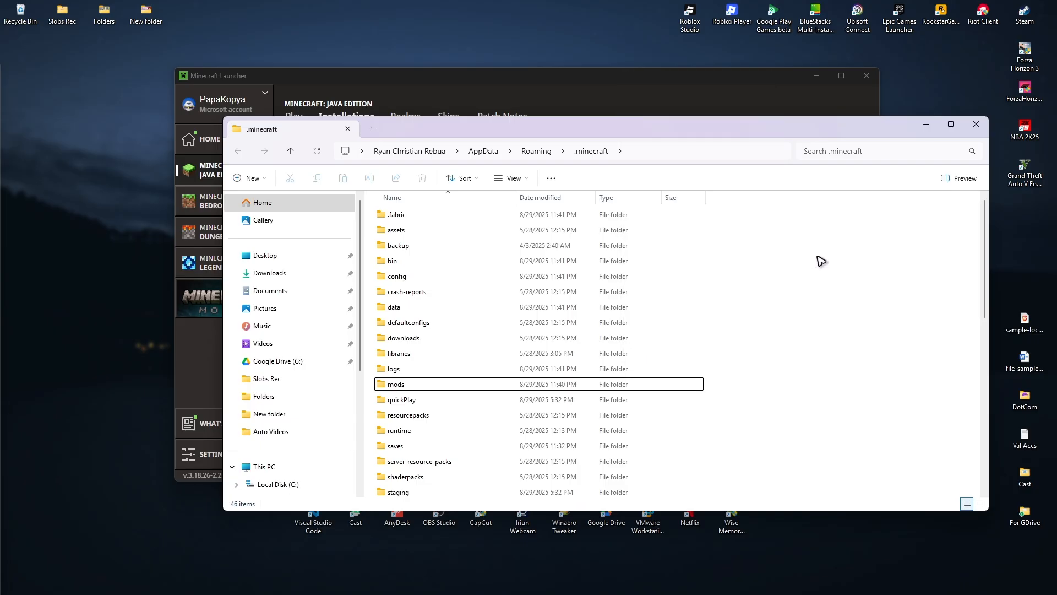
Step: Open the mods folder and arrange the windows so the desktop mod files and the folder contents are both accessible
{"action": "double_click", "coordinate": [405, 384]}
{"action": "left_click_drag", "start_coordinate": [452, 132], "coordinate": [591, 201]}
{"action": "left_click", "coordinate": [484, 80]}
{"action": "left_click_drag", "start_coordinate": [485, 82], "coordinate": [639, 48]}
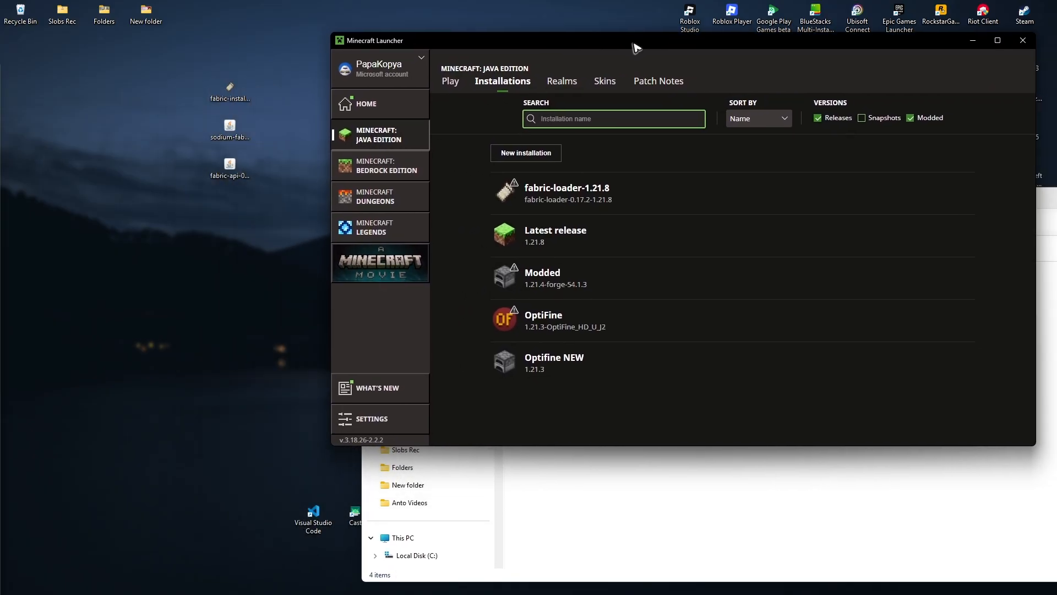
{"action": "left_click", "coordinate": [564, 490]}
Step: Move the Sodium and Fabric API files from the desktop into the mods folder, replacing the existing fabric-api-0.132.0+1.21.8.jar
{"action": "left_click_drag", "start_coordinate": [250, 220], "coordinate": [615, 392]}
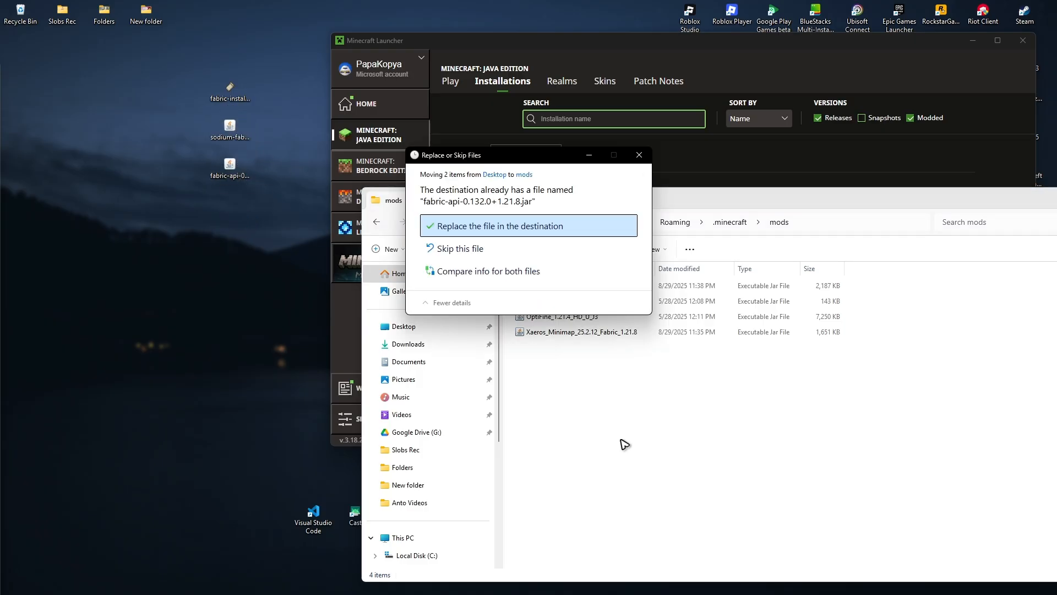
{"action": "left_click", "coordinate": [510, 228]}
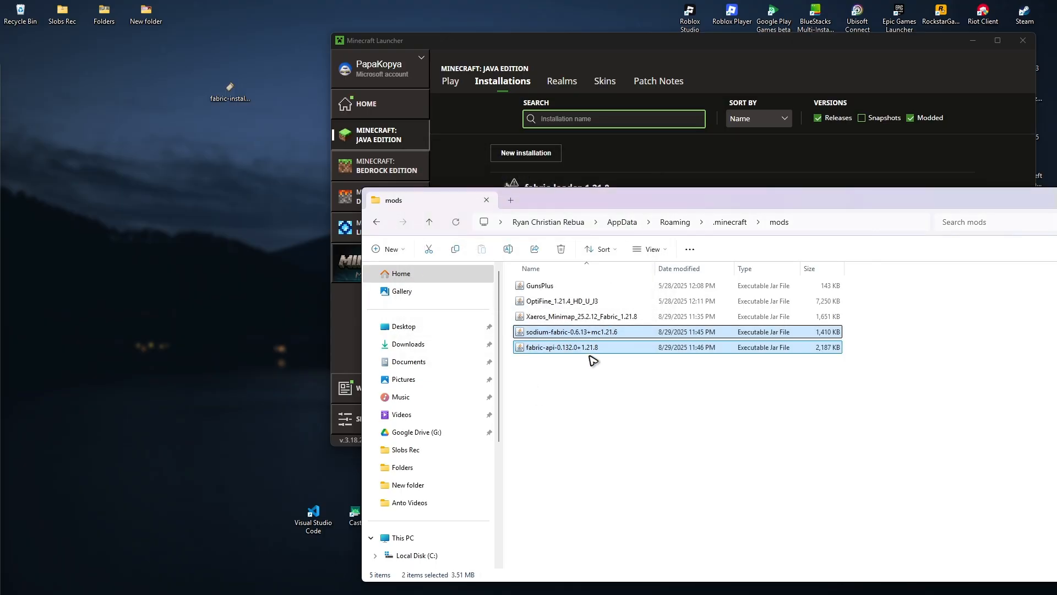
{"action": "left_click", "coordinate": [622, 430]}
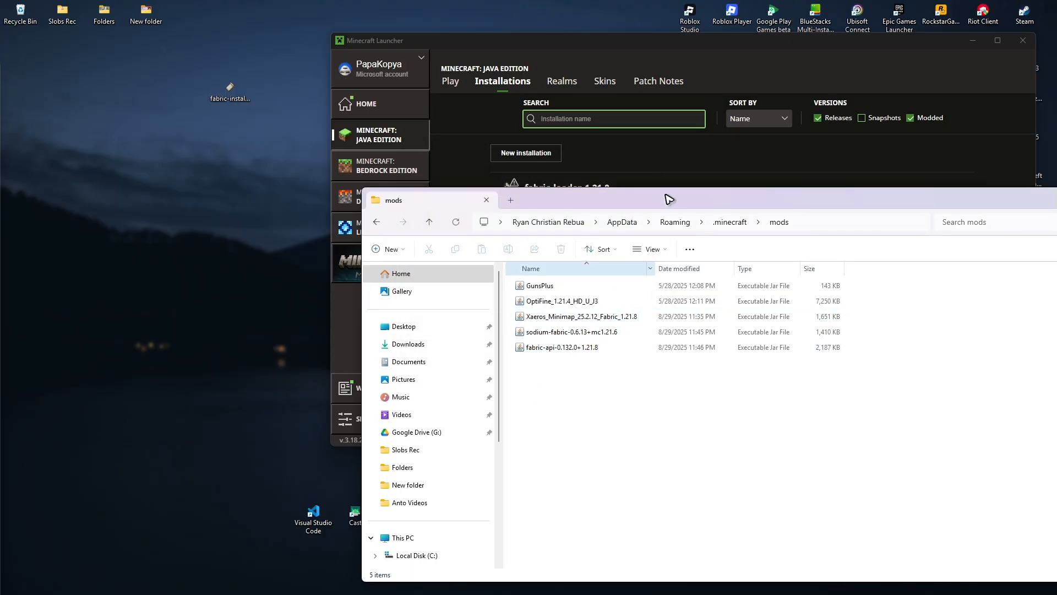
Step: Close the mods folder and launch the fabric-loader-1.21.8 installation from the Minecraft Launcher
{"action": "left_click_drag", "start_coordinate": [669, 199], "coordinate": [430, 111]}
{"action": "key", "text": "alt+F4"}
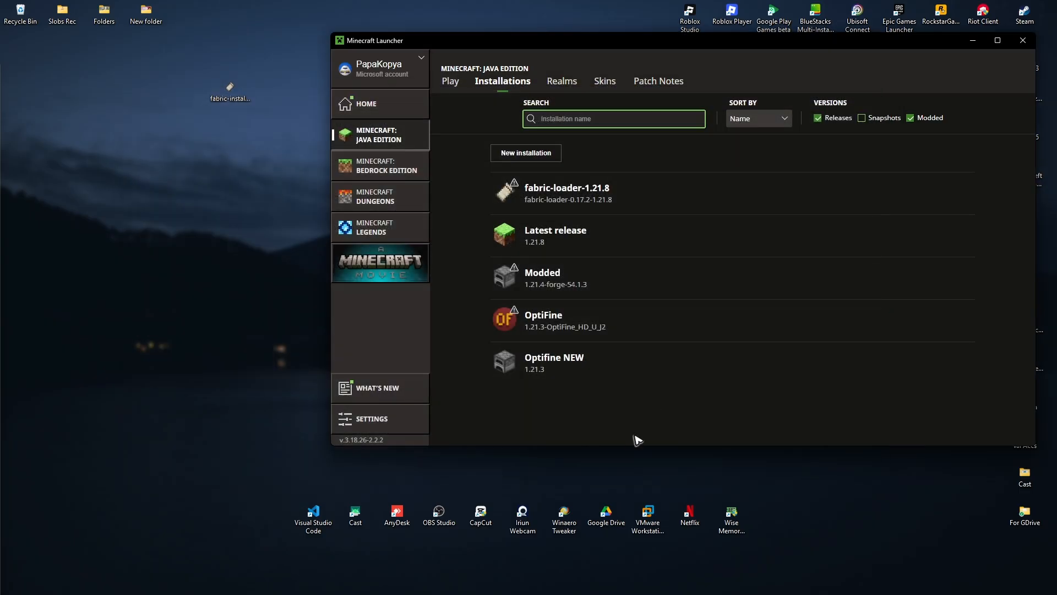
{"action": "left_click_drag", "start_coordinate": [613, 49], "coordinate": [457, 50]}
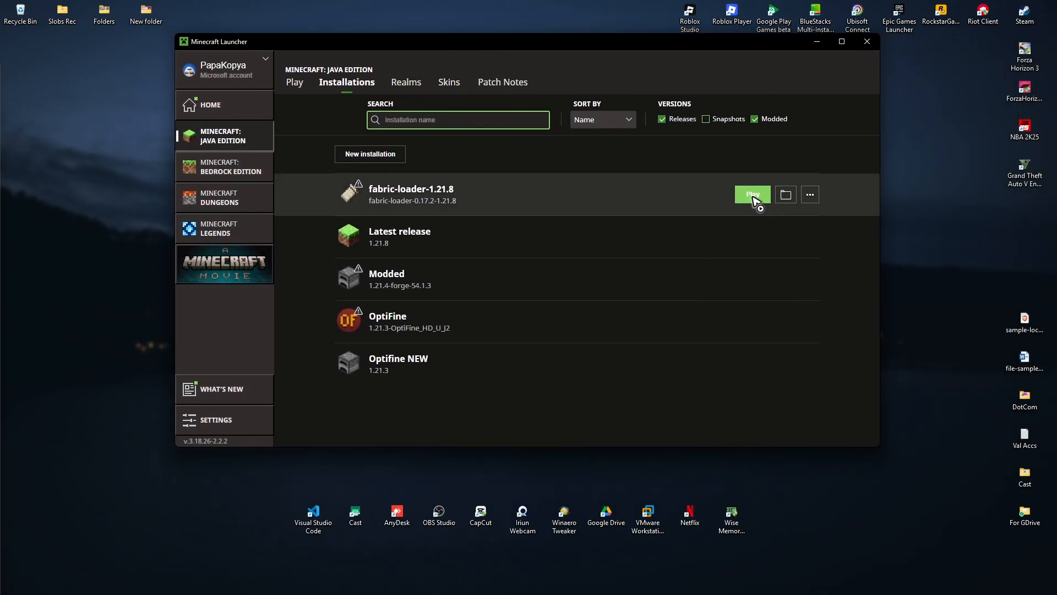
{"action": "left_click", "coordinate": [754, 198]}
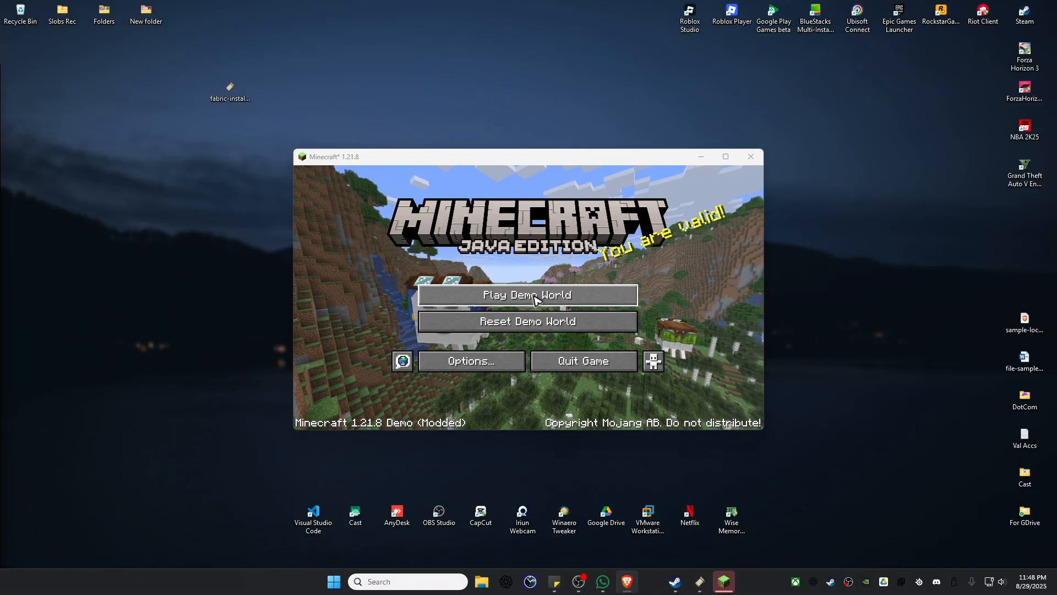
Step: Start the demo world and enlarge the game window
{"action": "left_click", "coordinate": [552, 296]}
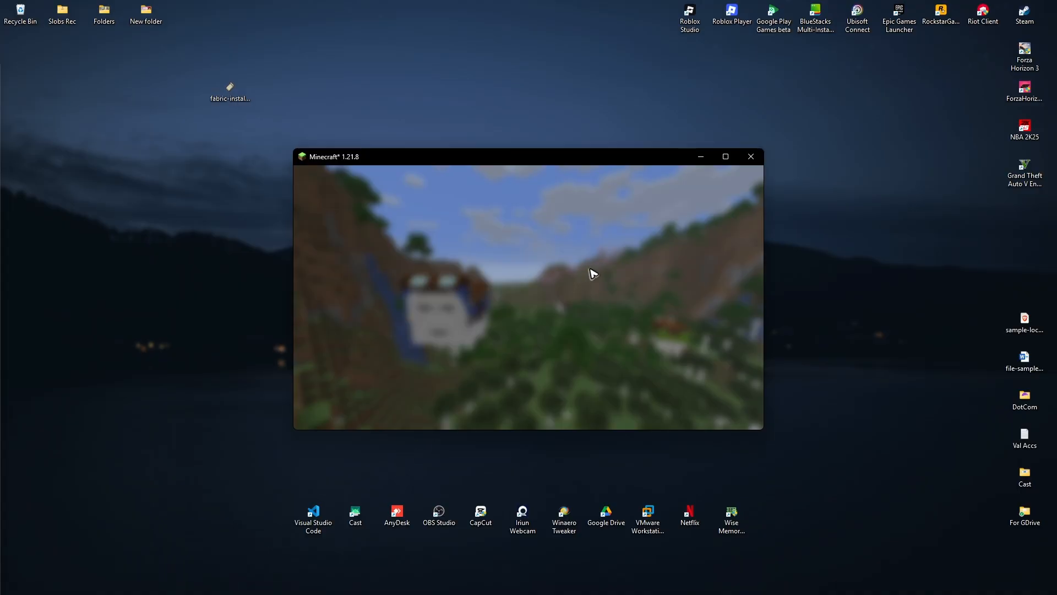
{"action": "left_click_drag", "start_coordinate": [764, 149], "coordinate": [946, 63]}
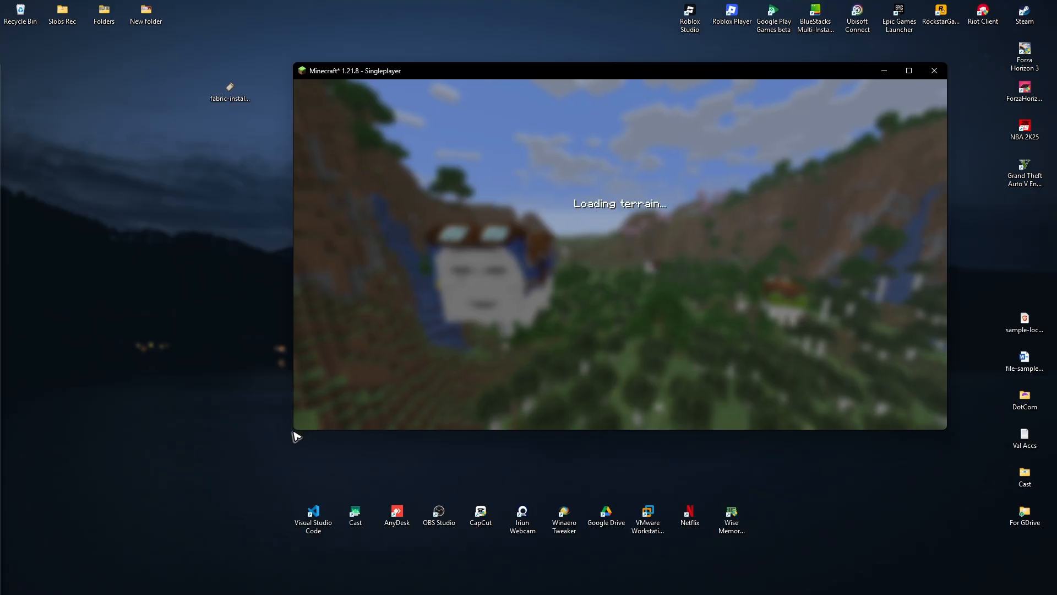
{"action": "left_click_drag", "start_coordinate": [293, 432], "coordinate": [125, 502]}
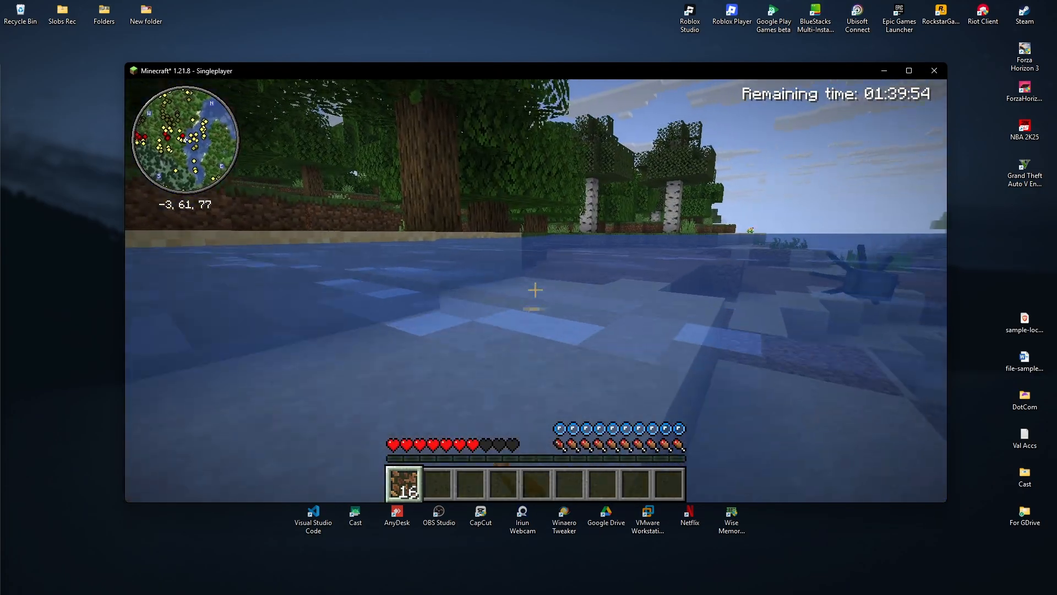
Step: Pause the game, open the video settings, and review the General, Quality, Performance and Advanced pages added by Sodium
{"action": "key", "text": "Escape"}
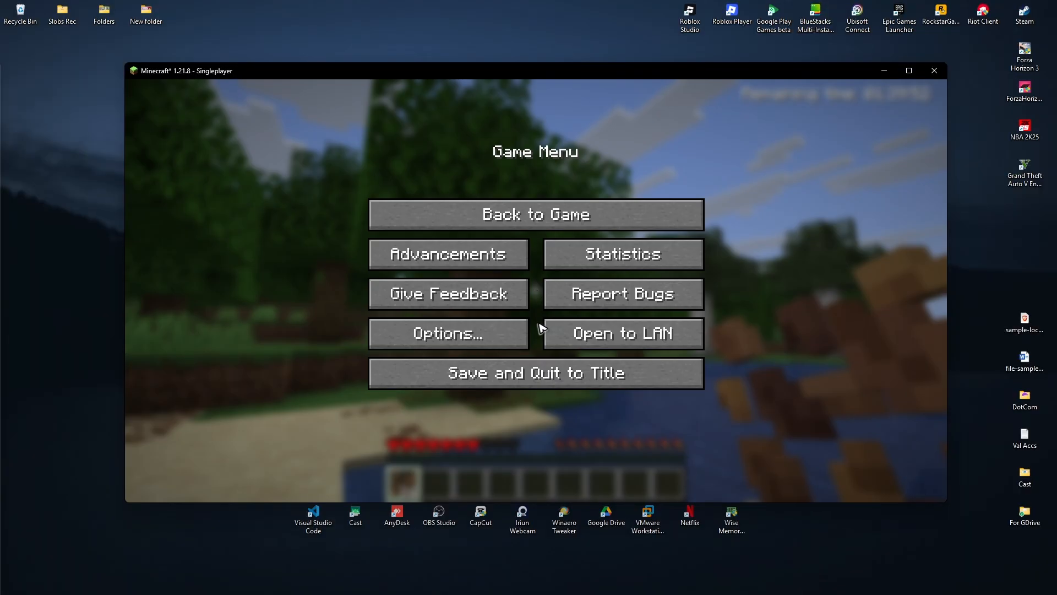
{"action": "left_click", "coordinate": [472, 333]}
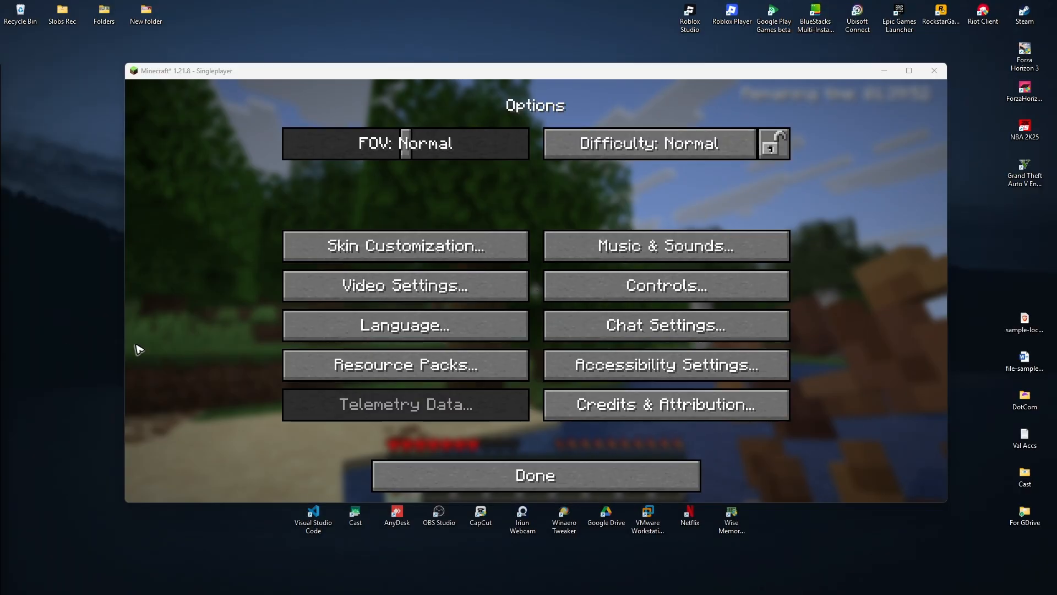
{"action": "left_click", "coordinate": [431, 289]}
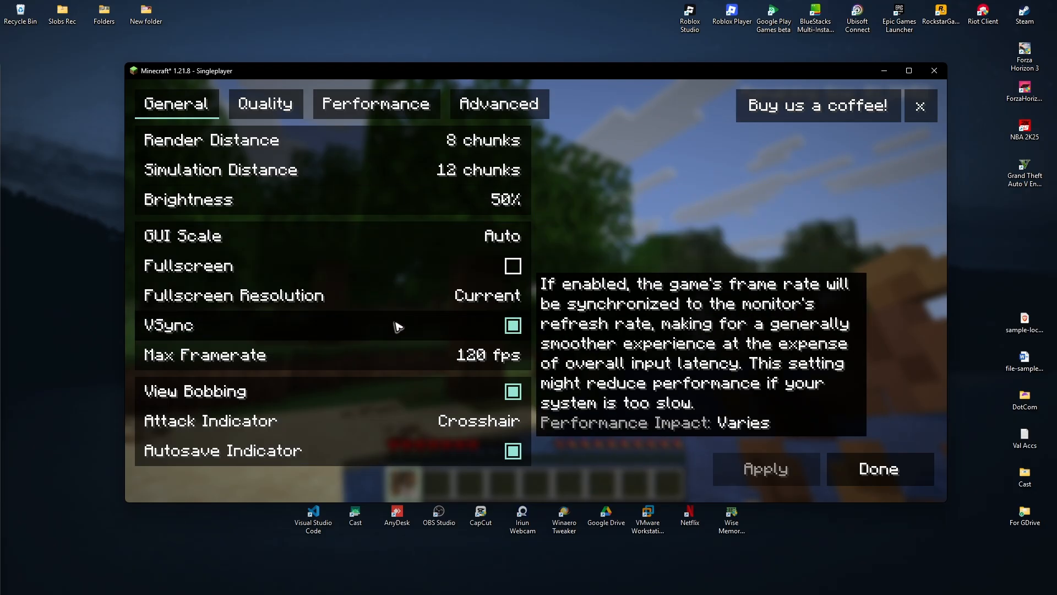
{"action": "left_click", "coordinate": [265, 104]}
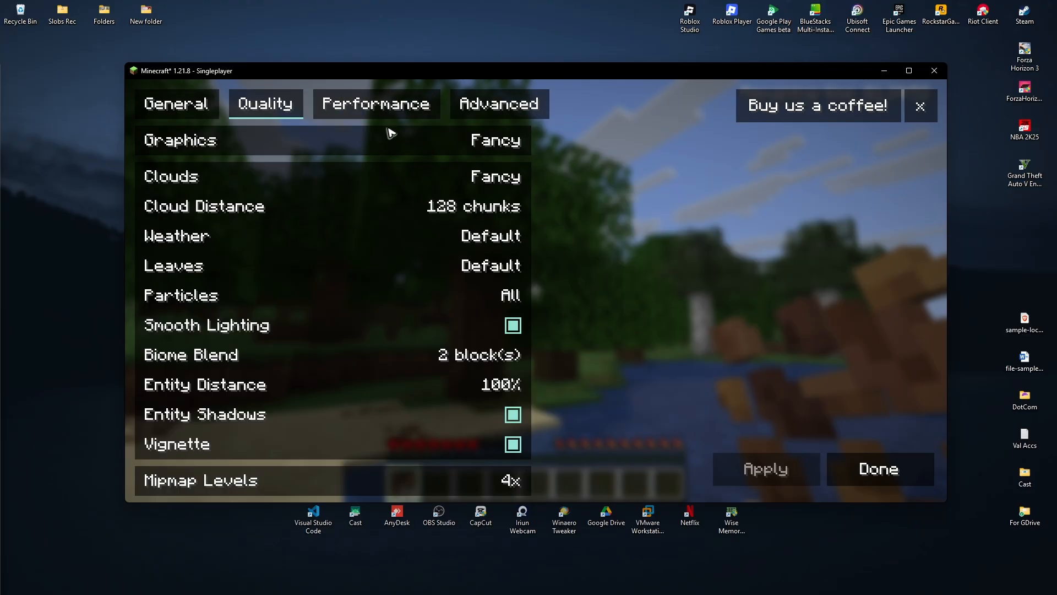
{"action": "left_click", "coordinate": [376, 104]}
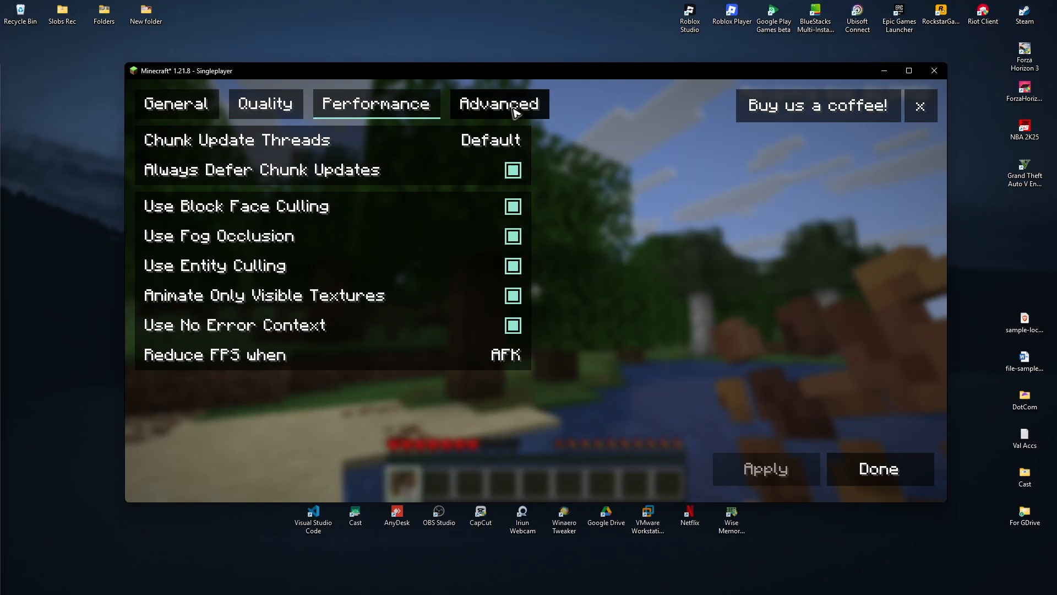
{"action": "left_click", "coordinate": [465, 110]}
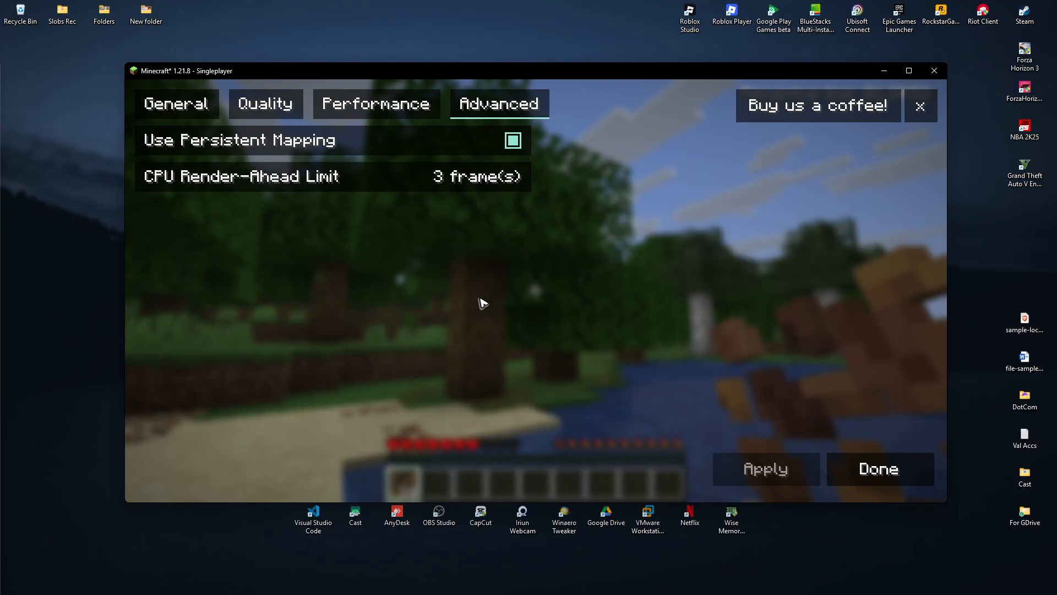